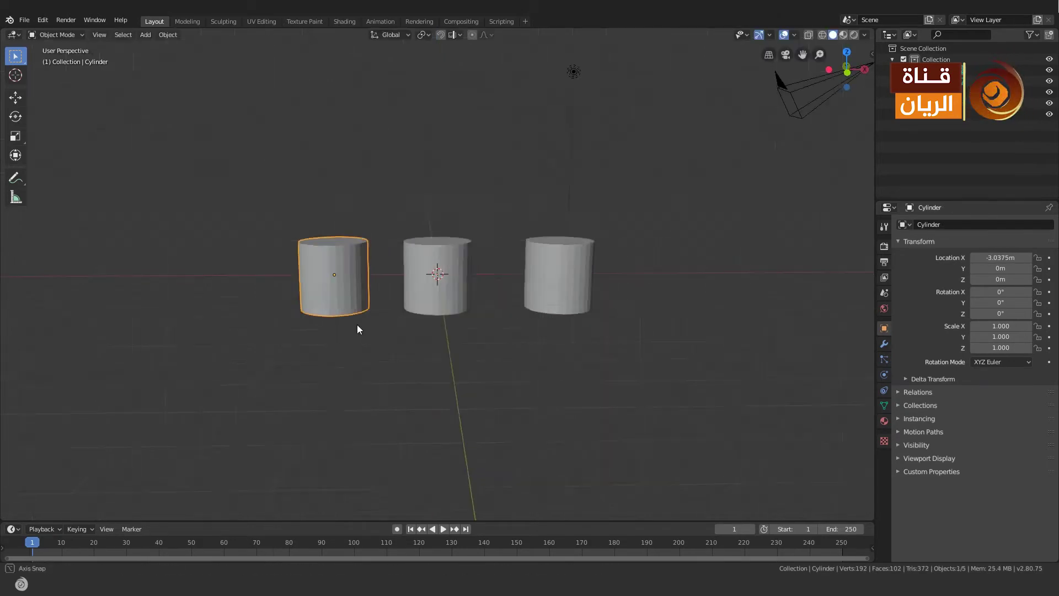
Put the left cylinder in Edit Mode with all selected, in front orthographic view
key("KP_1")
key("Tab")
scroll(498, 344, "up", 3)
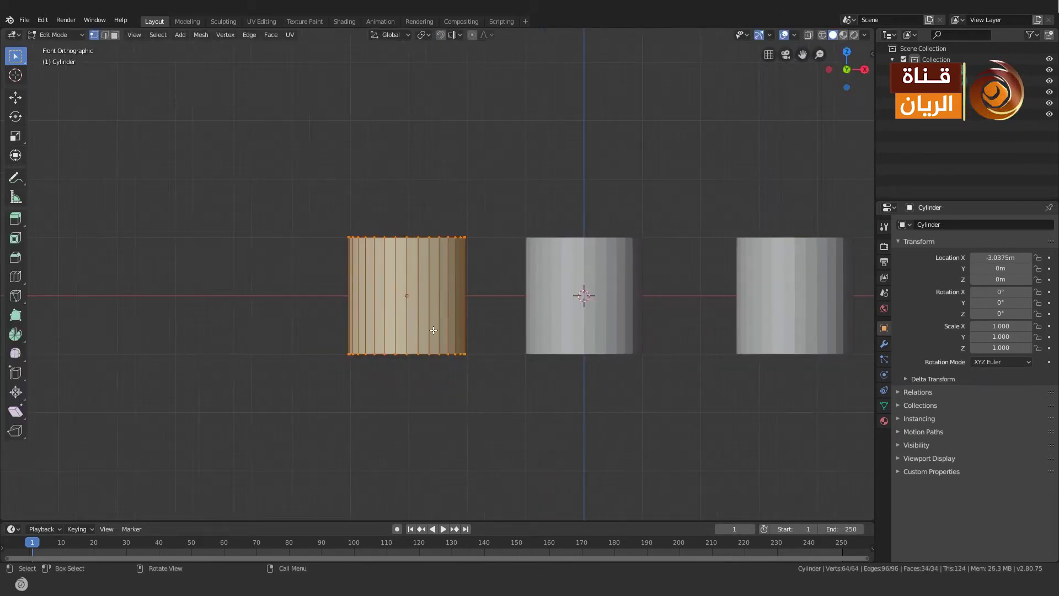
Taper the left cylinder by shrinking its bottom face and raising its top face along Z
middle_click_drag(434, 330, 428, 314)
left_click(428, 314)
key("s")
left_click(492, 362)
left_click(407, 279)
key("g")
key("z")
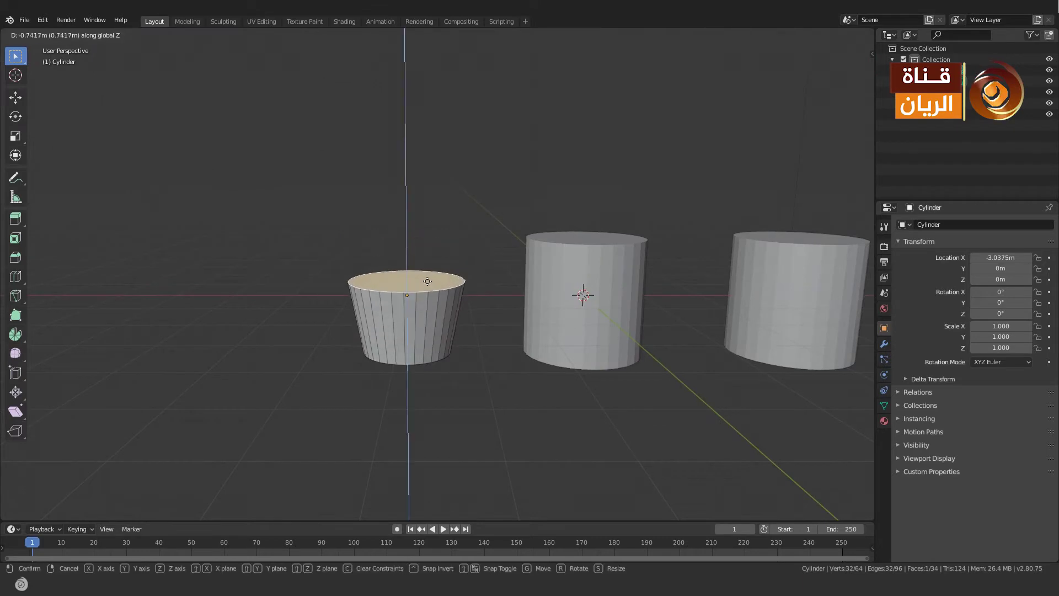
left_click(427, 281)
Add a loop cut near the top and extrude it outward into a rim
key("ctrl+r")
left_click(435, 305)
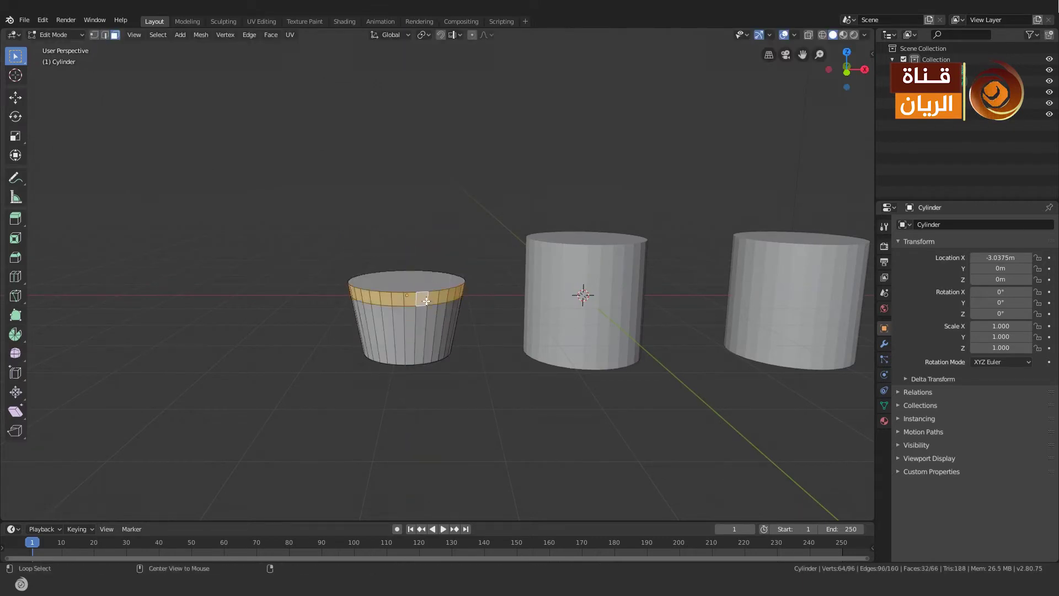
left_click(481, 309)
mouse_move(481, 309)
middle_mouse_down()
mouse_move(486, 331)
mouse_move(434, 284)
middle_mouse_up()
Inset the pot's top face and extrude it to open the top
left_click(433, 284)
left_click(495, 278)
key("e")
right_click(507, 285)
key("KP_1")
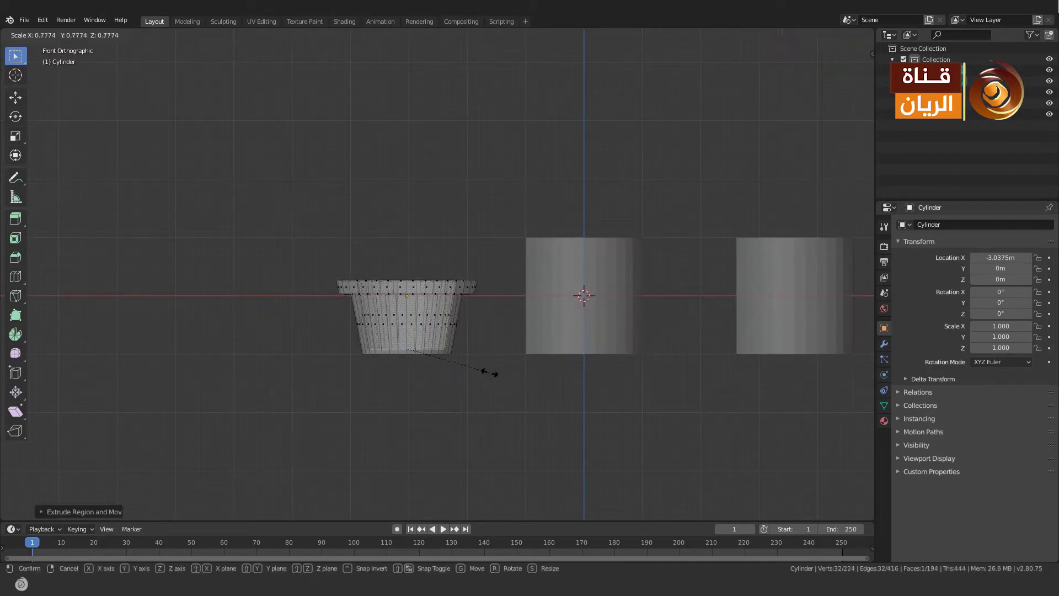
left_click(485, 372)
Move the ring of rim faces vertically into place and leave Edit Mode
middle_click_drag(481, 371, 408, 258)
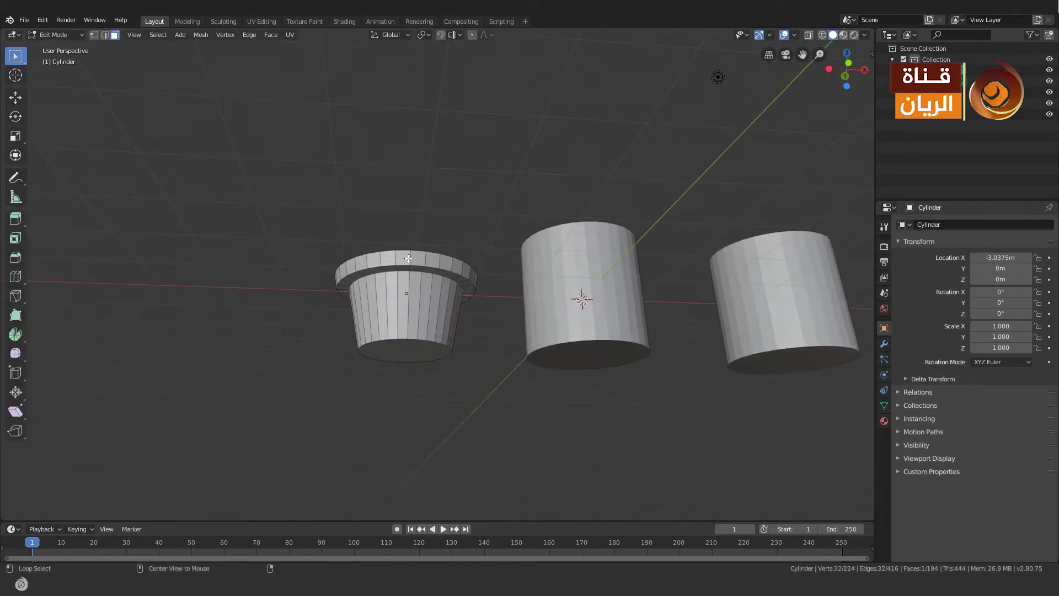
left_click(408, 258, "alt")
key("KP_1")
key("g")
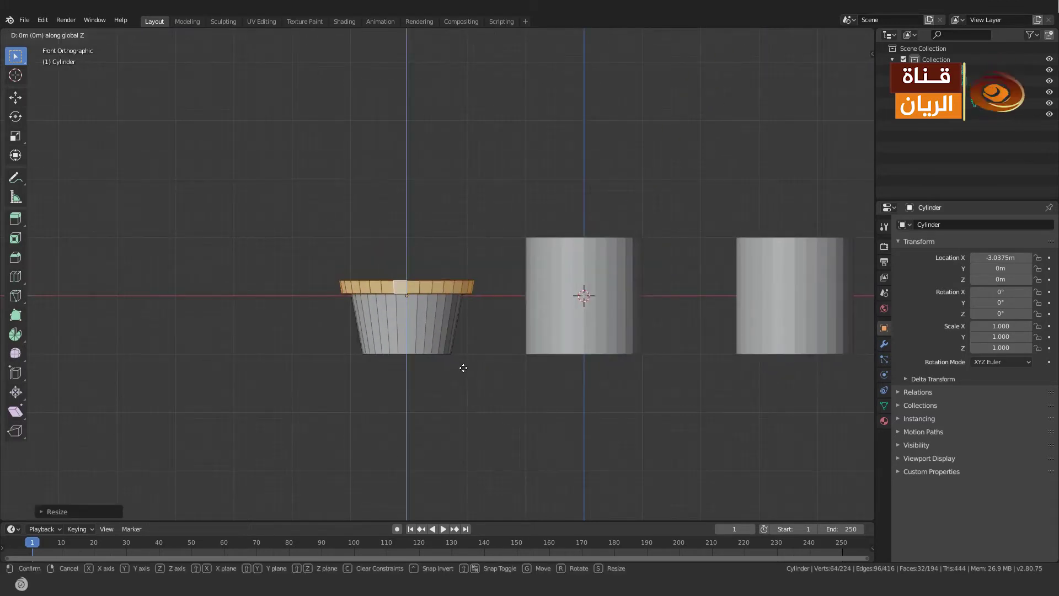
left_click(463, 368)
mouse_move(464, 368)
middle_mouse_down()
mouse_move(486, 342)
mouse_move(510, 354)
middle_mouse_up()
key("Tab")
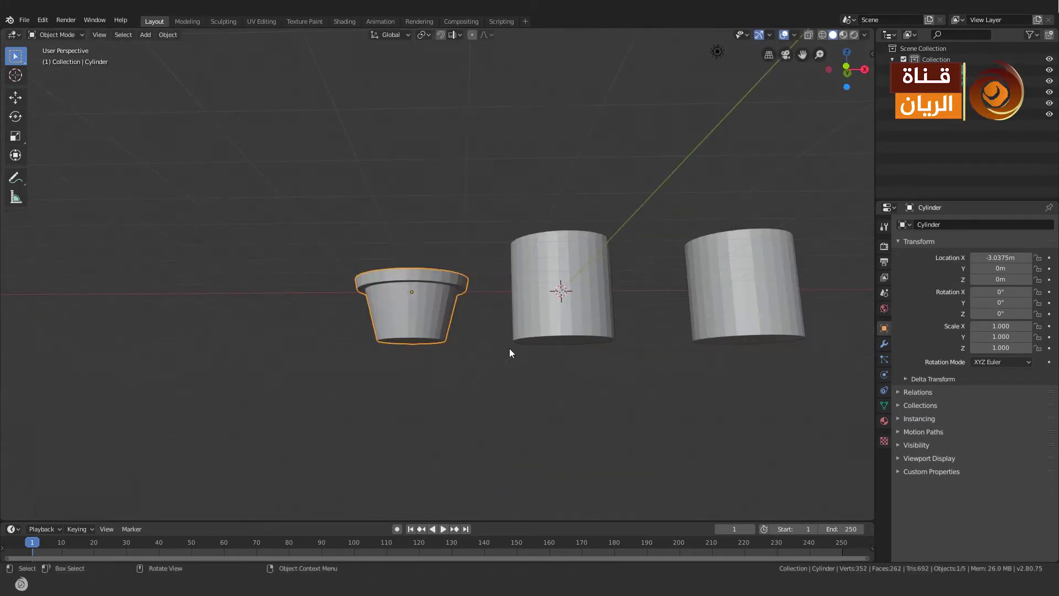
key("KP_1")
Select the middle cylinder and stretch it taller along Z
left_click(444, 308)
key("Tab")
left_click(414, 250)
mouse_move(445, 308)
middle_mouse_down()
mouse_move(521, 285)
mouse_move(432, 345)
middle_mouse_up()
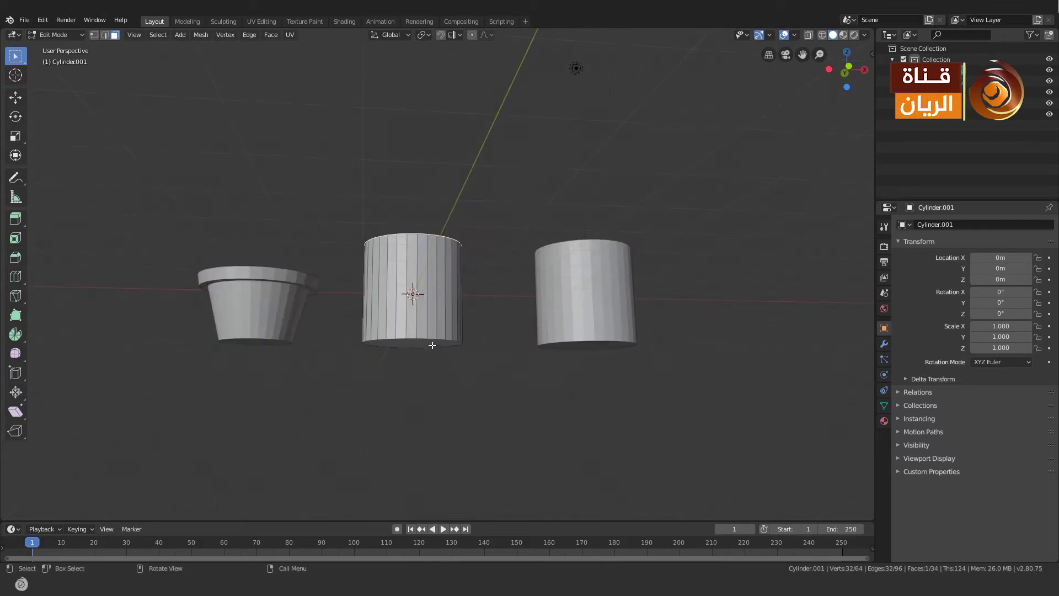
key("Tab")
key("s")
key("z")
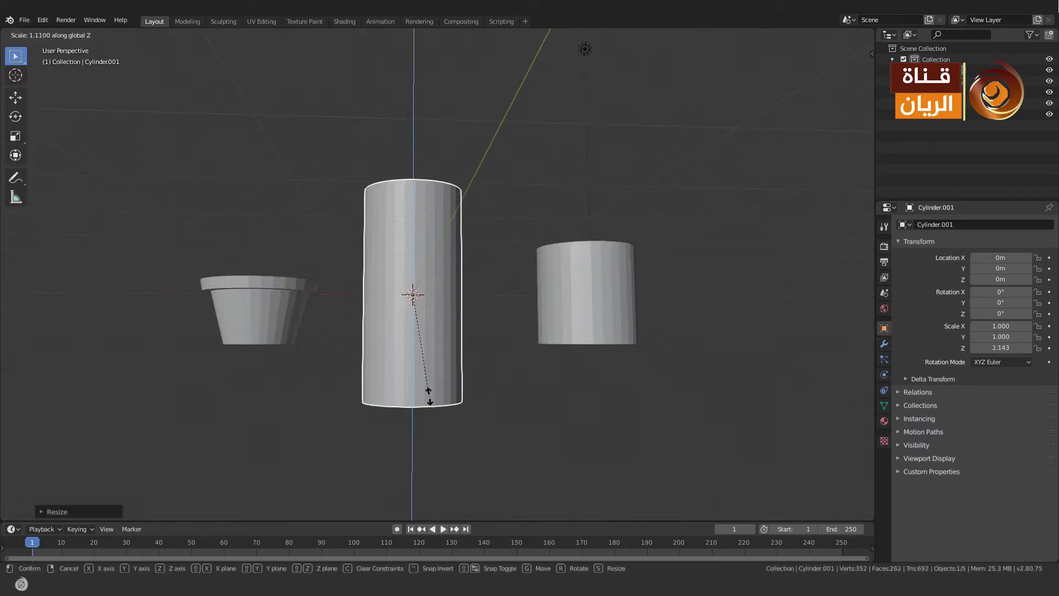
Add a loop cut around the middle and scale it outward into a bulge
key("ctrl+r")
left_click(436, 328)
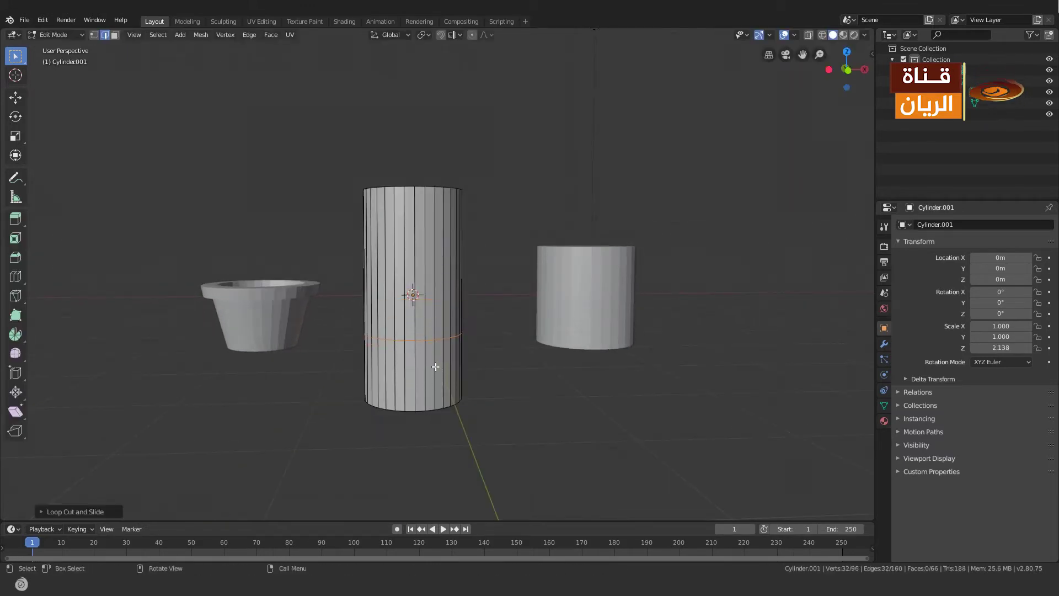
key("s")
left_click(441, 353)
middle_click_drag(441, 353, 434, 199)
key("3")
left_click(434, 199)
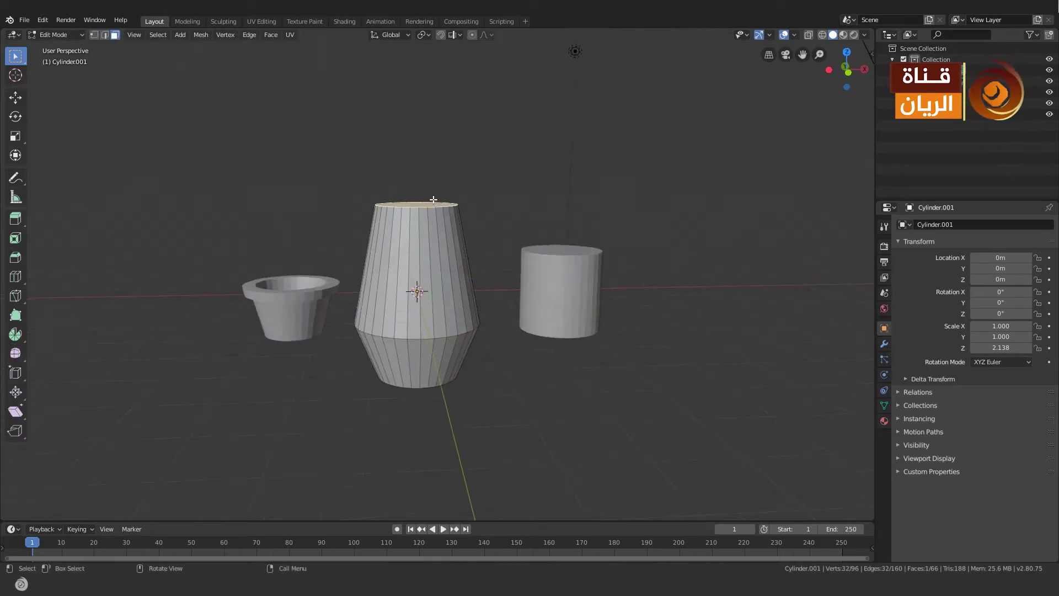
Raise the vase's top face along Z and adjust the middle edge loop
key("g")
key("z")
left_click(442, 290)
middle_click_drag(428, 340, 474, 314)
key("2")
left_click(473, 315, "alt")
key("s")
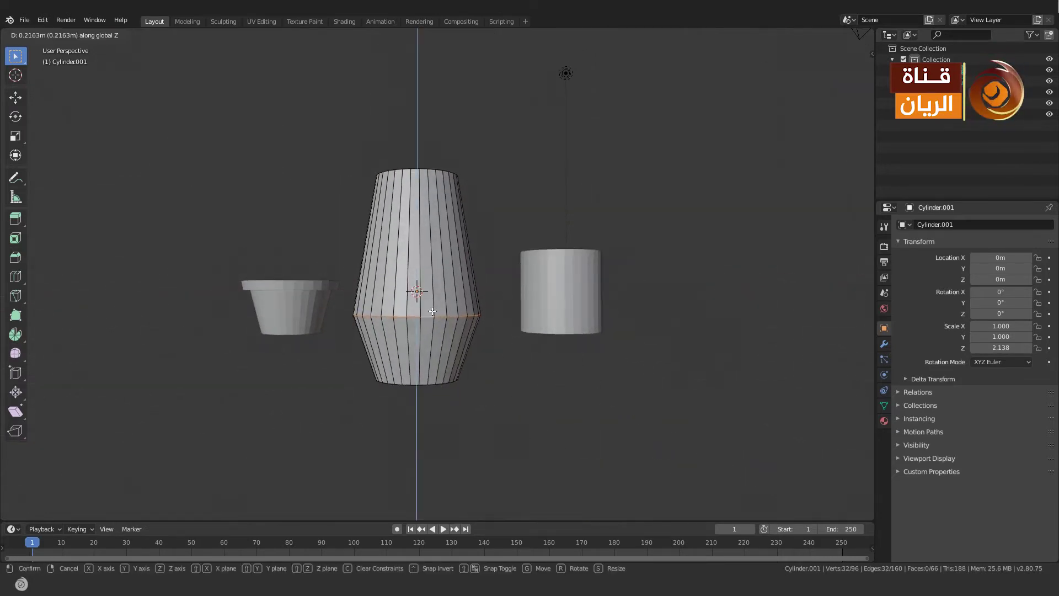
left_click(448, 267)
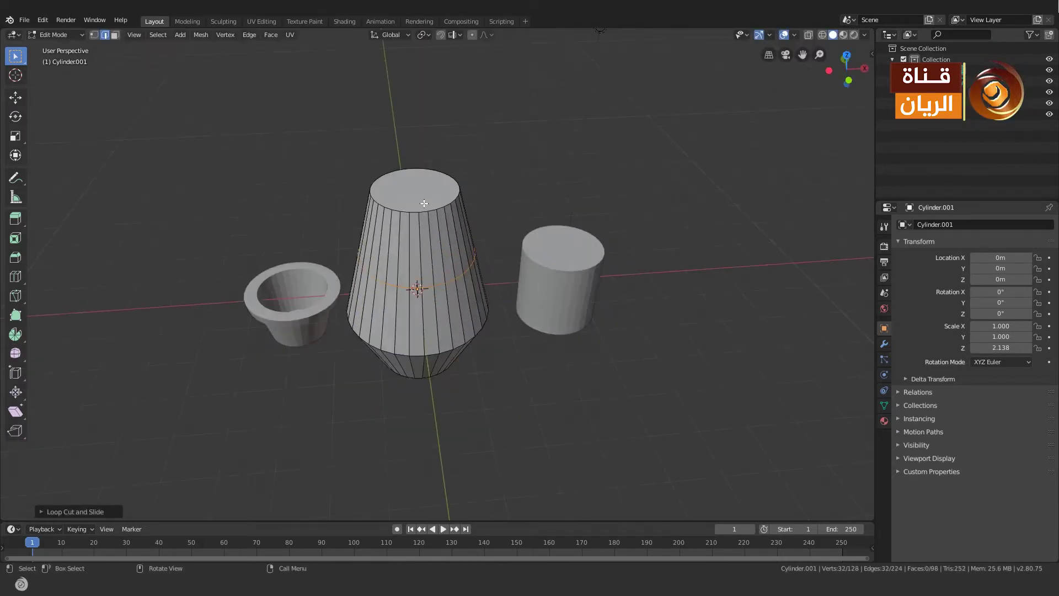
middle_click_drag(447, 265, 446, 249)
Raise the top face further and add a loop cut just below it
key("3")
key("g")
key("z")
left_click(446, 244)
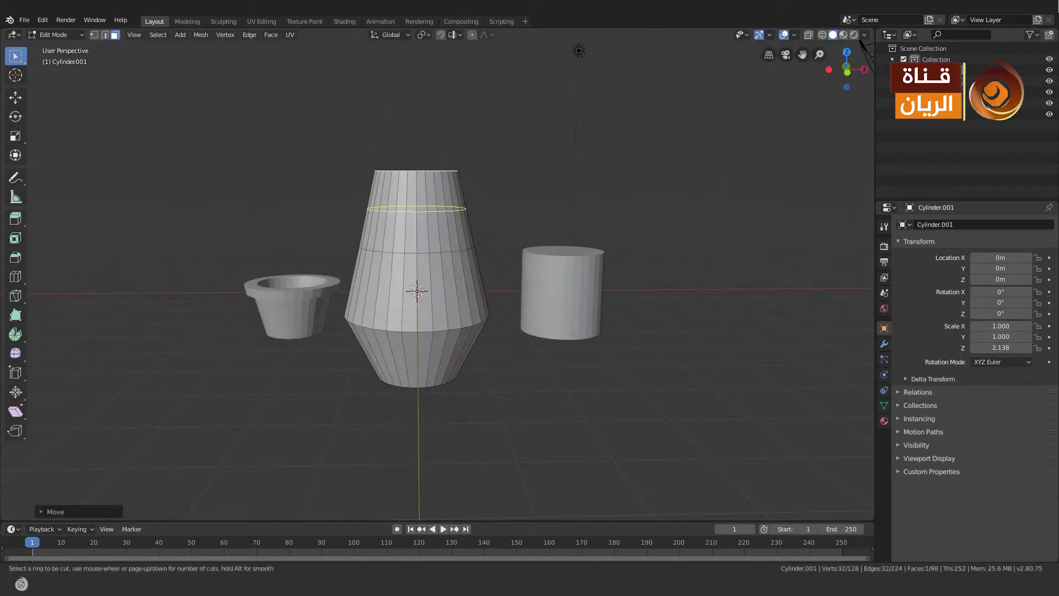
left_click(444, 210)
left_click(445, 208)
middle_click_drag(444, 208, 428, 215)
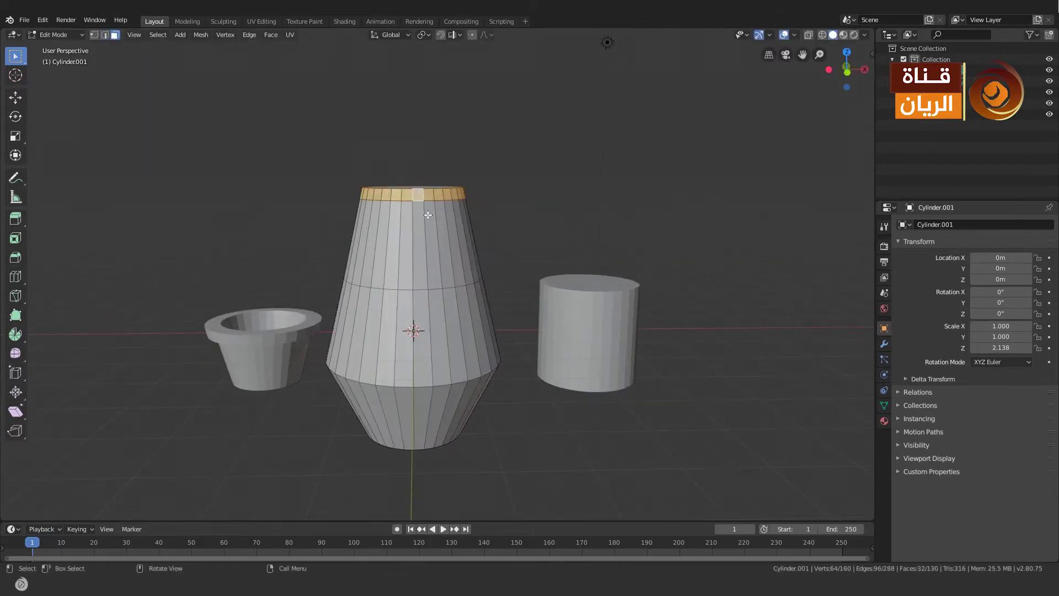
Extrude the top band along normals into a thin, flattened lip and position it
key("alt+e")
left_click(460, 220)
left_click(483, 228)
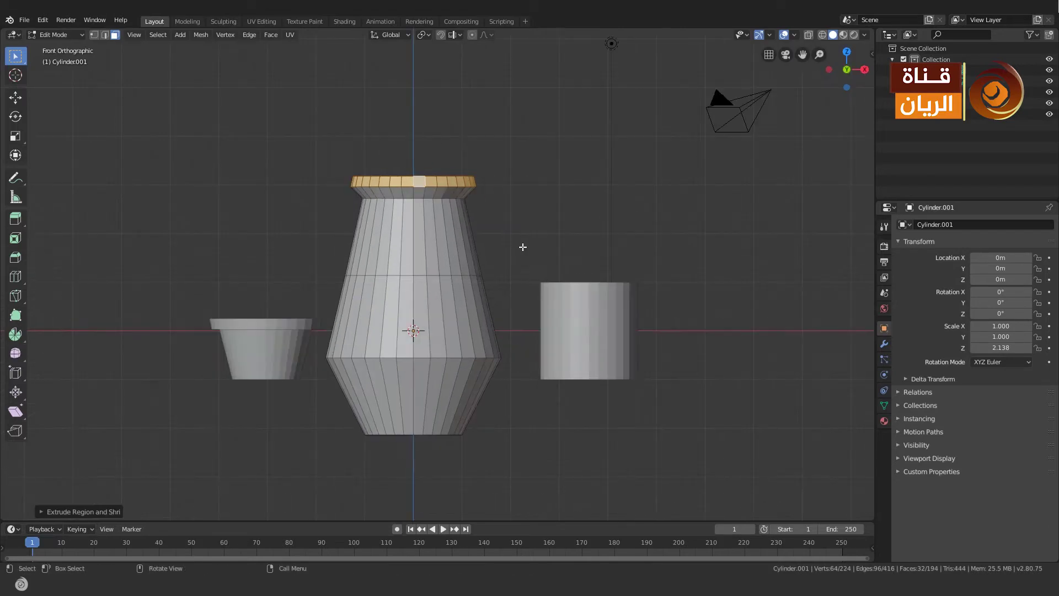
key("s")
key("z")
left_click(523, 255)
mouse_move(522, 255)
middle_mouse_down()
mouse_move(540, 300)
mouse_move(737, 506)
middle_mouse_up()
key("KP_3")
key("KP_1")
key("g")
key("x")
left_click(561, 286)
Inset the top face and extrude it down to hollow the vase's opening
key("i")
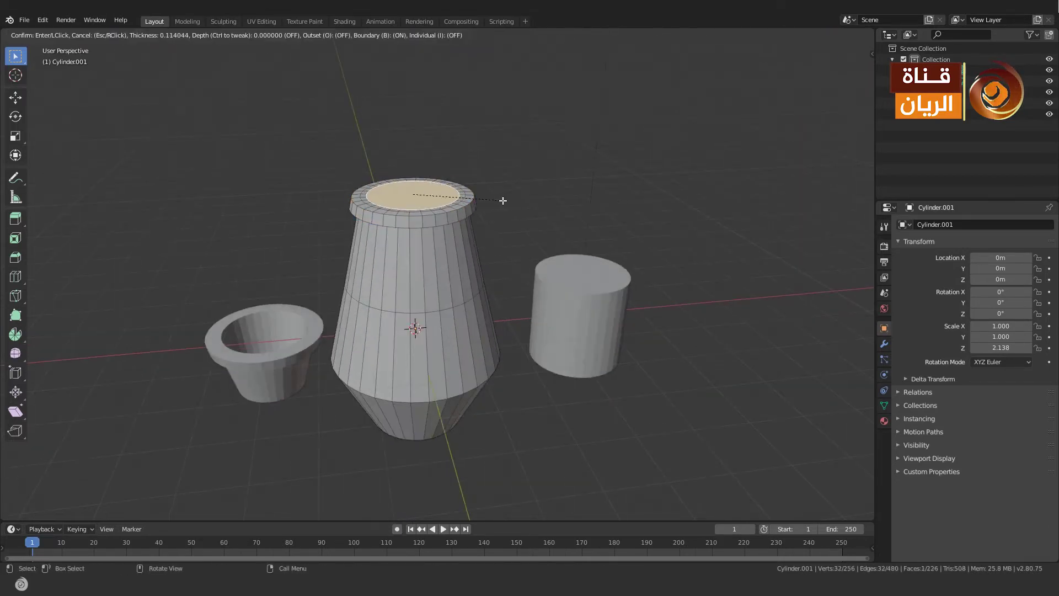
key("KP_1")
key("alt+z")
key("e")
left_click(536, 469)
key("alt+z")
key("Tab")
key("Tab")
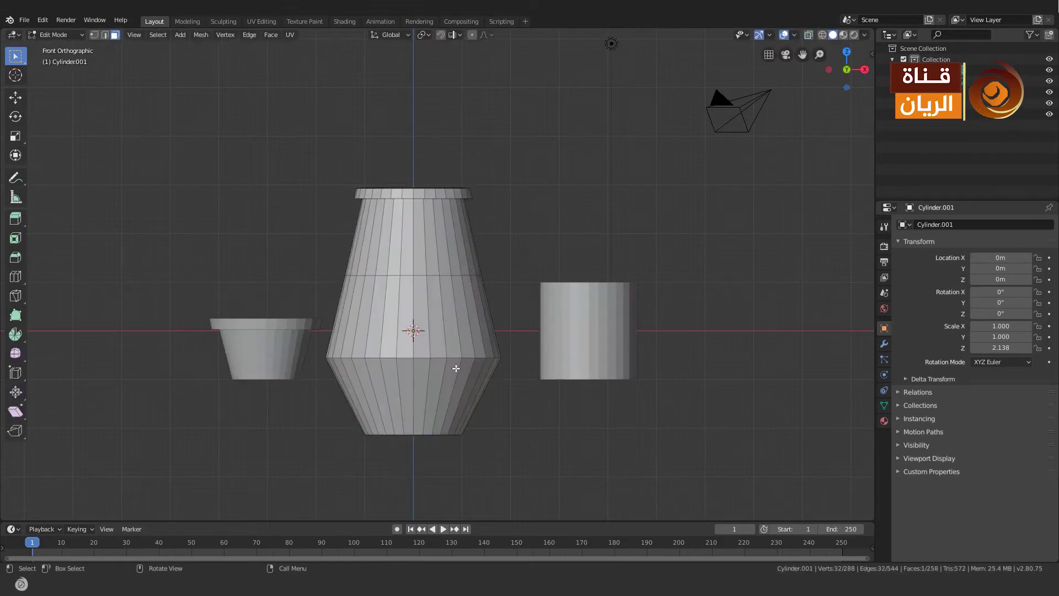
Bevel the edge loop at the vase's widest point into a rounded band
key("2")
left_click(459, 361, "alt")
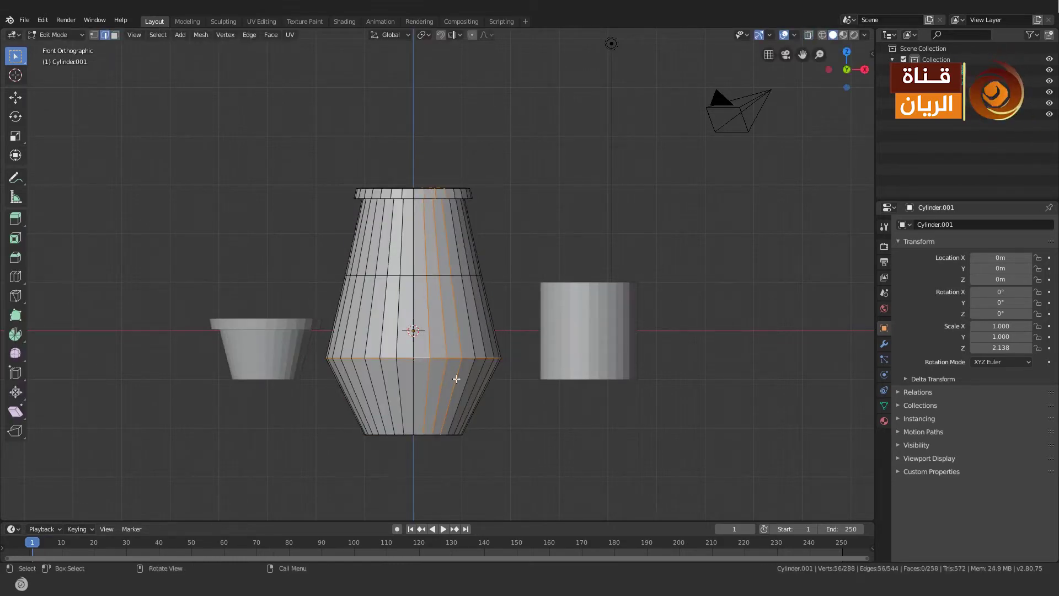
key("ctrl+b")
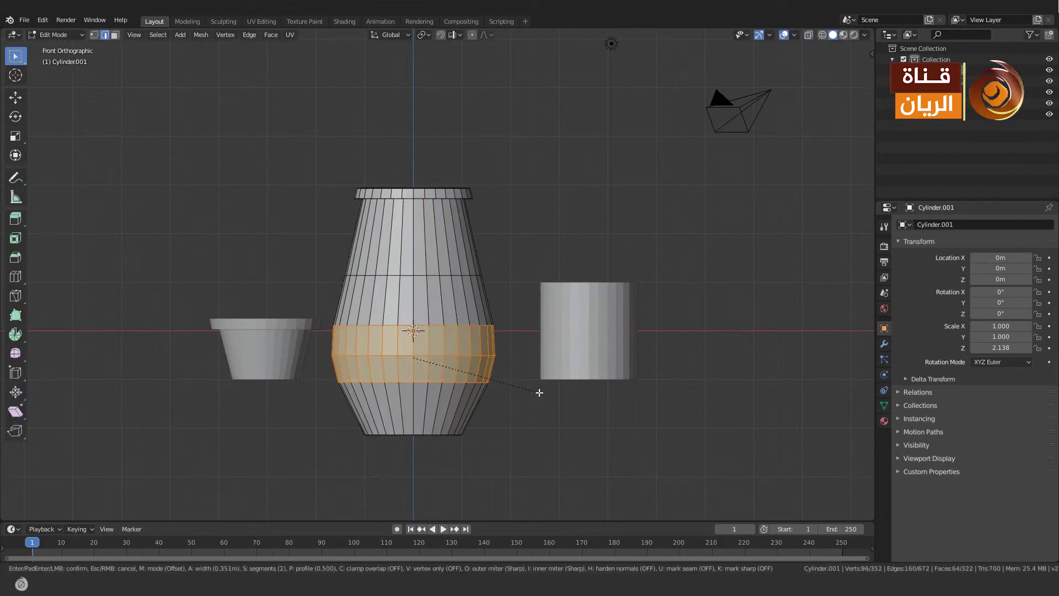
left_click(542, 395)
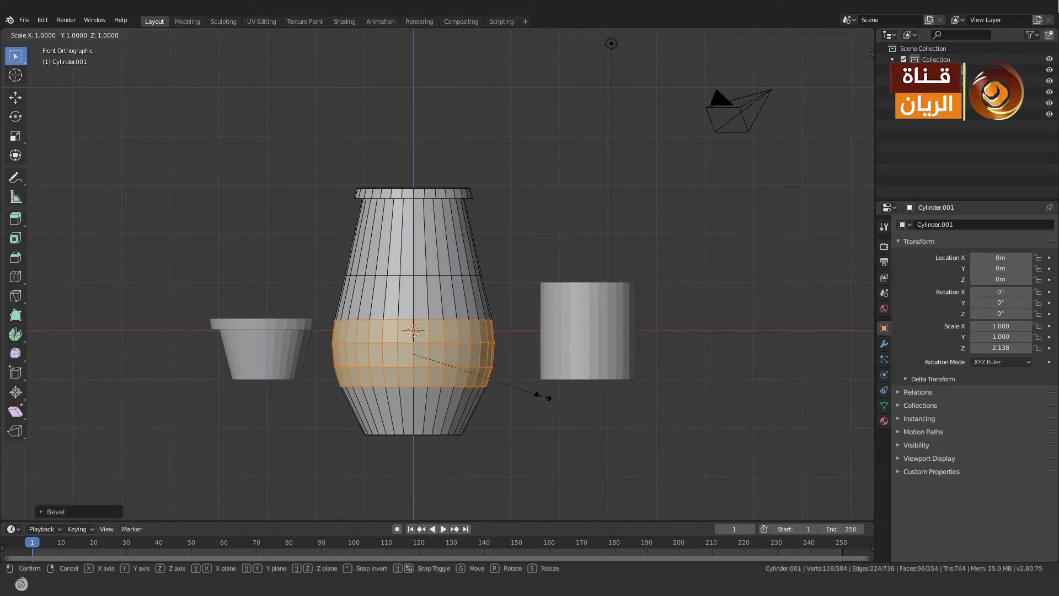
Scale an upper edge loop inward into a neck and bevel it smooth
left_click(480, 275, "alt")
key("s")
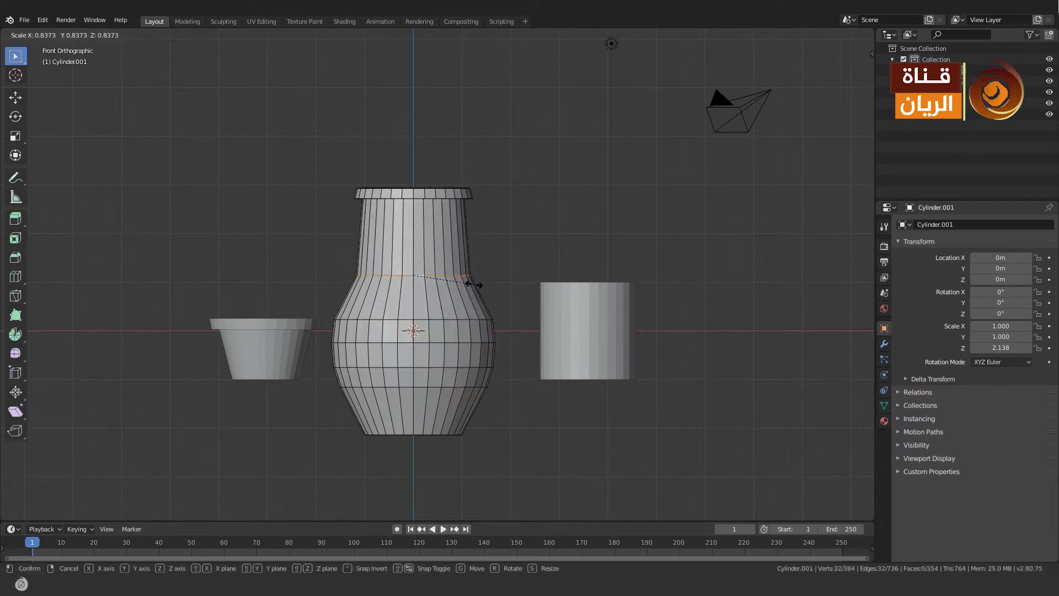
left_click(472, 285)
key("ctrl+b")
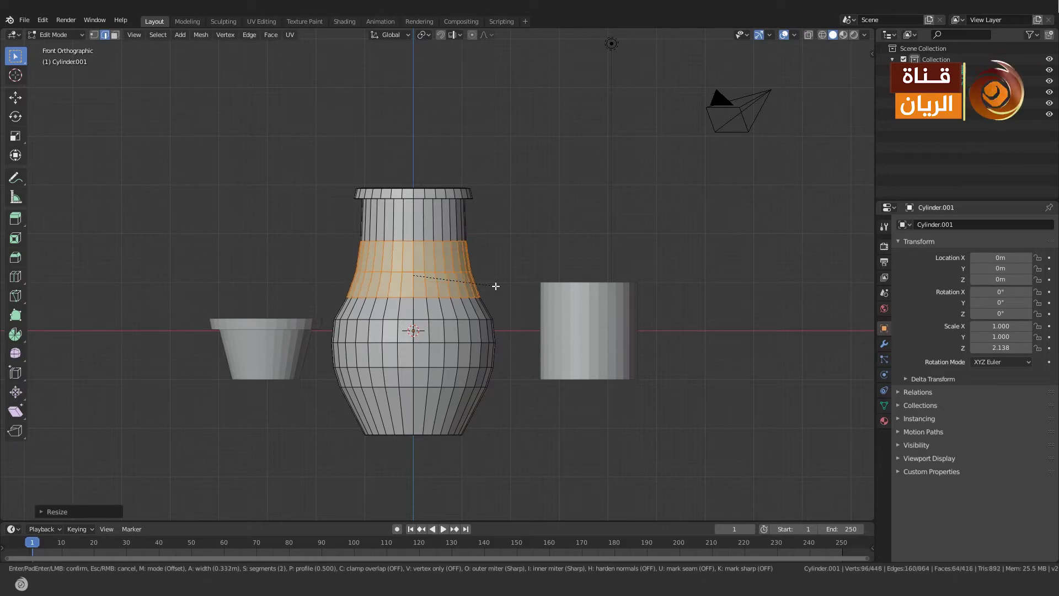
key("Tab")
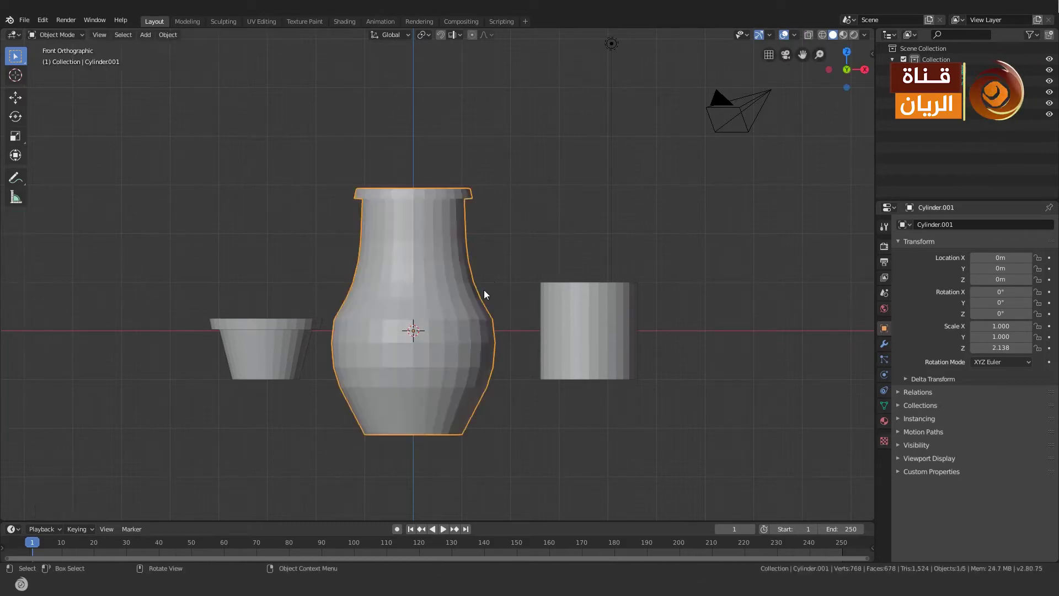
middle_click_drag(485, 296, 485, 315)
Shrink the vase's lip faces slightly and adjust their height along Z
key("Tab")
scroll(485, 314, "up", 5)
key("3")
left_click(432, 326, "alt")
key("KP_1")
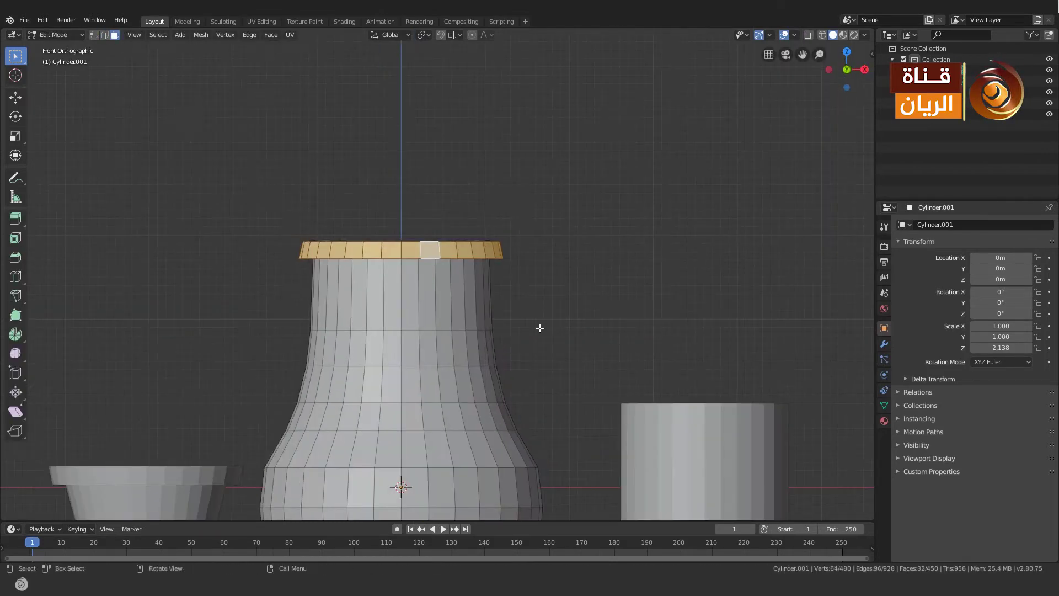
key("s")
left_click(532, 325)
key("g")
key("z")
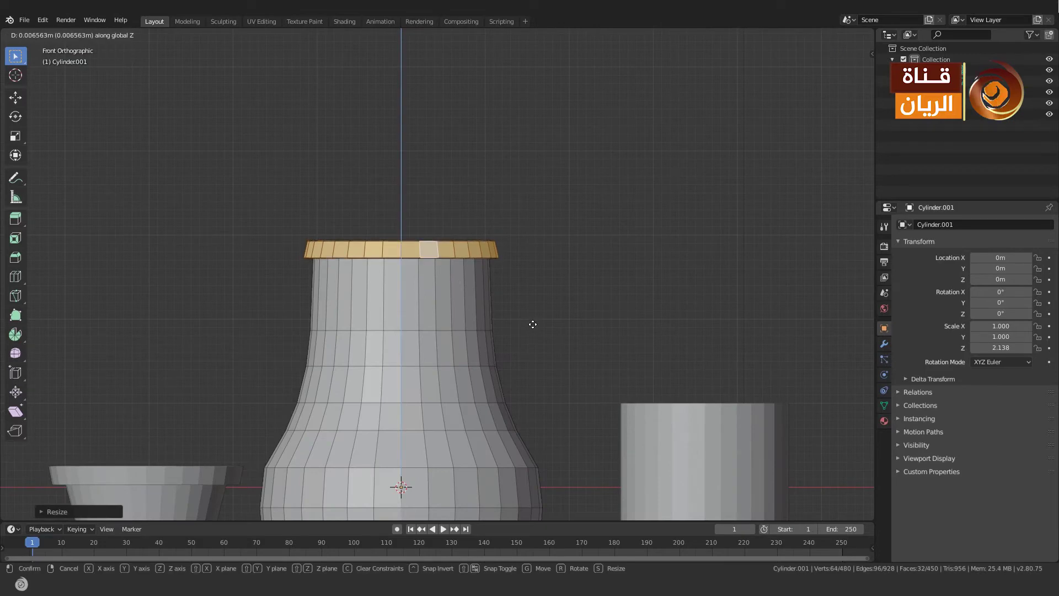
left_click(533, 324)
Select the lip's top edge loop and inspect the vase from lower down
key("Tab")
middle_click_drag(526, 381, 525, 368)
key("Tab")
key("2")
left_click(454, 253, "alt")
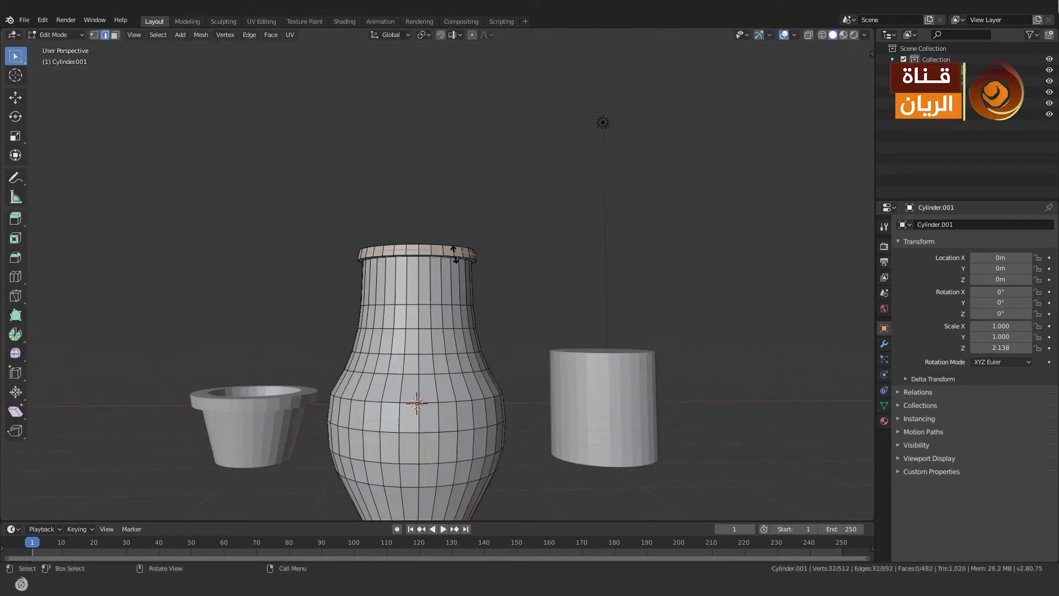
middle_click_drag(454, 253, 509, 319)
key("Tab")
scroll(508, 319, "down", 3)
mouse_move(516, 400)
middle_mouse_down()
mouse_move(506, 339)
mouse_move(496, 359)
middle_mouse_up()
Add a loop cut near the vase's base
key("Tab")
key("ctrl+r")
left_click(450, 411)
left_click(449, 411)
key("alt+a")
middle_click_drag(450, 411, 437, 375)
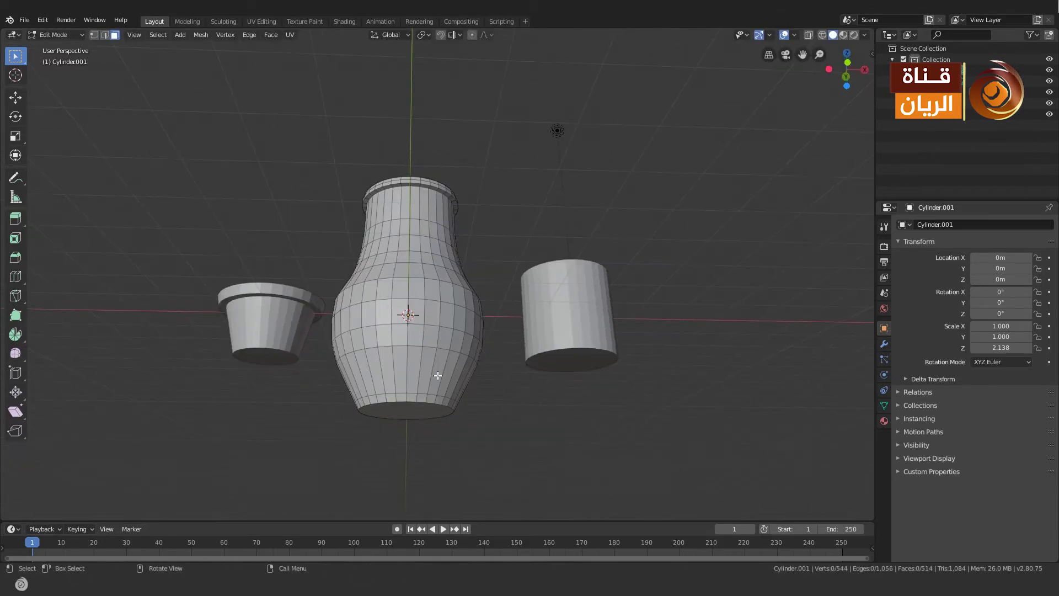
key("KP_1")
Extrude the bottom band along normals, then scale and lower it into a foot
key("alt+e")
left_click(506, 412)
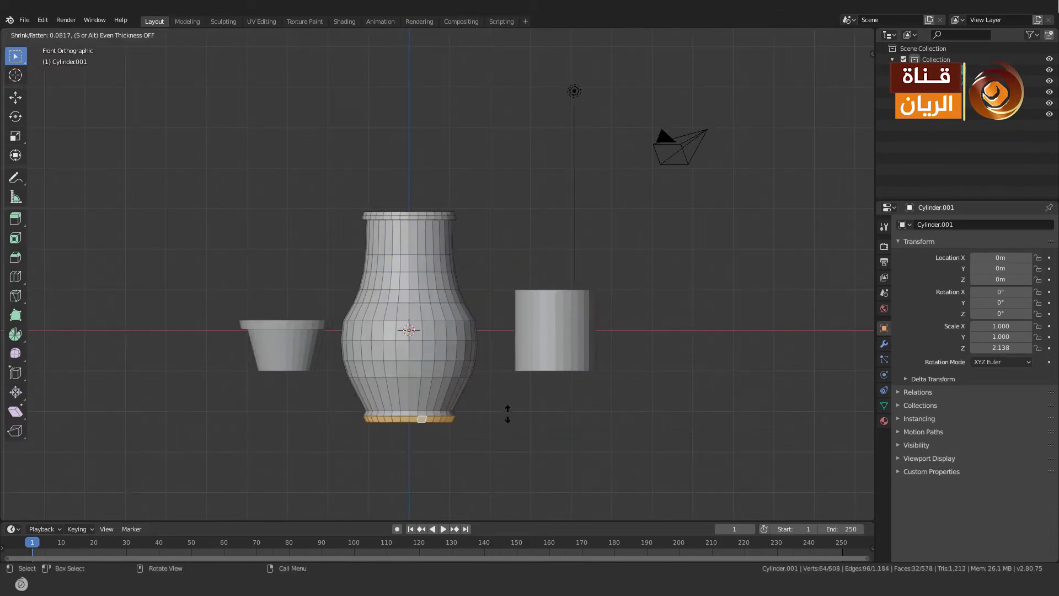
right_click(508, 413)
key("s")
left_click(502, 428)
key("g")
key("z")
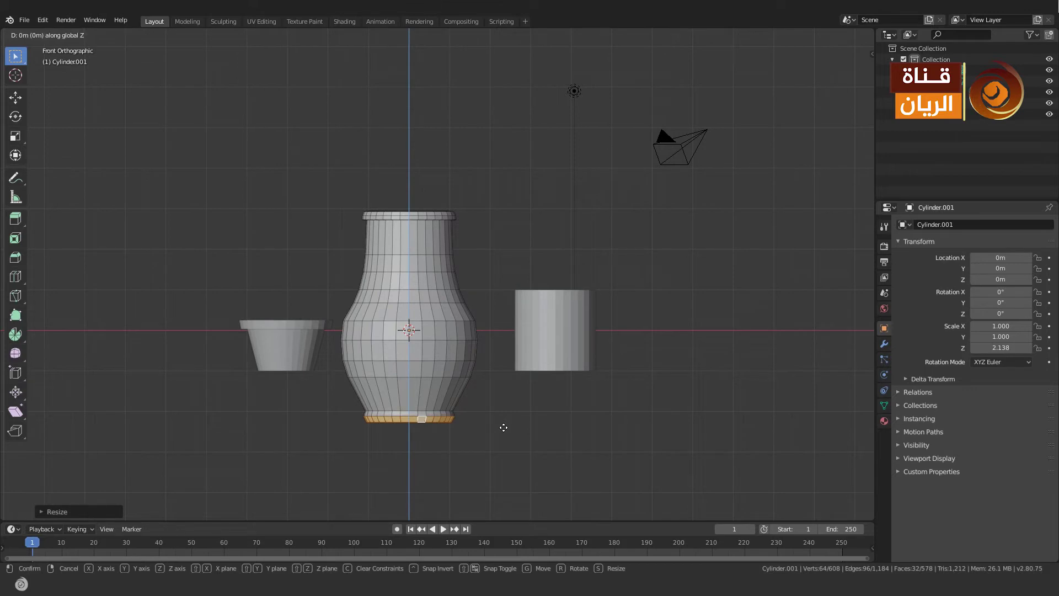
left_click(503, 427)
Check the vase from the front view and return to Edit Mode
key("Tab")
scroll(501, 387, "up", 1)
middle_click_drag(501, 388, 541, 361)
key("KP_1")
key("Tab")
scroll(501, 357, "down", 1)
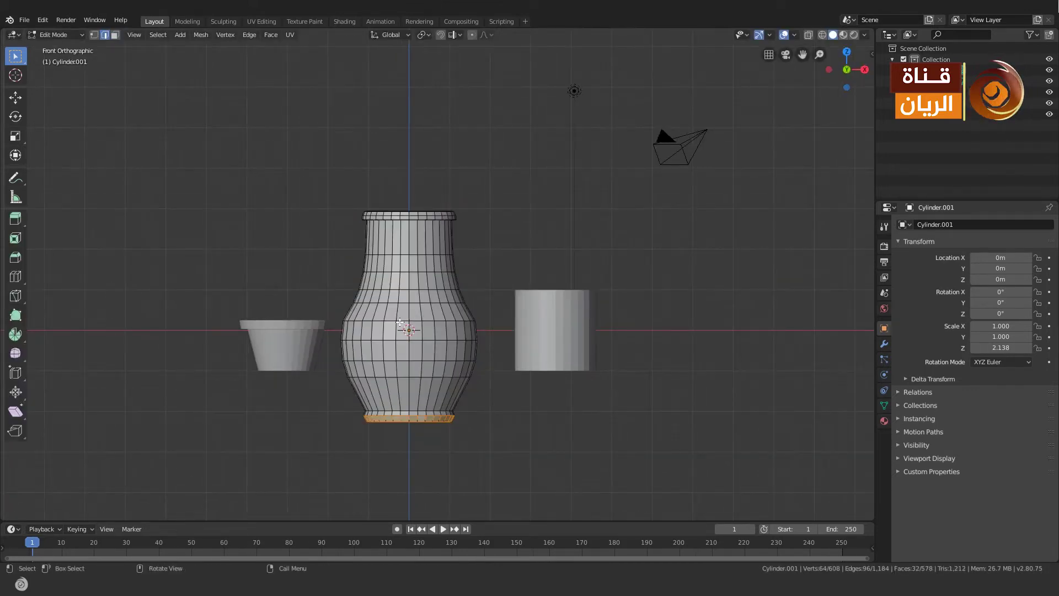
Select two upper-body rings and rescale them to smooth the vase's curve
left_click(406, 272, "alt+shift")
left_click(406, 255, "alt+shift")
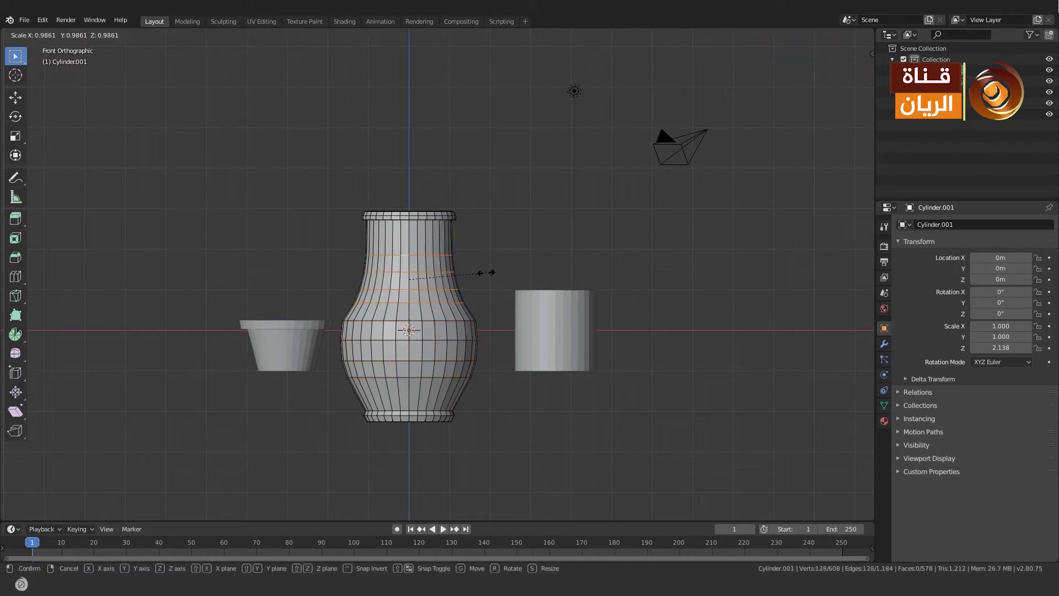
key("Tab")
key("Tab")
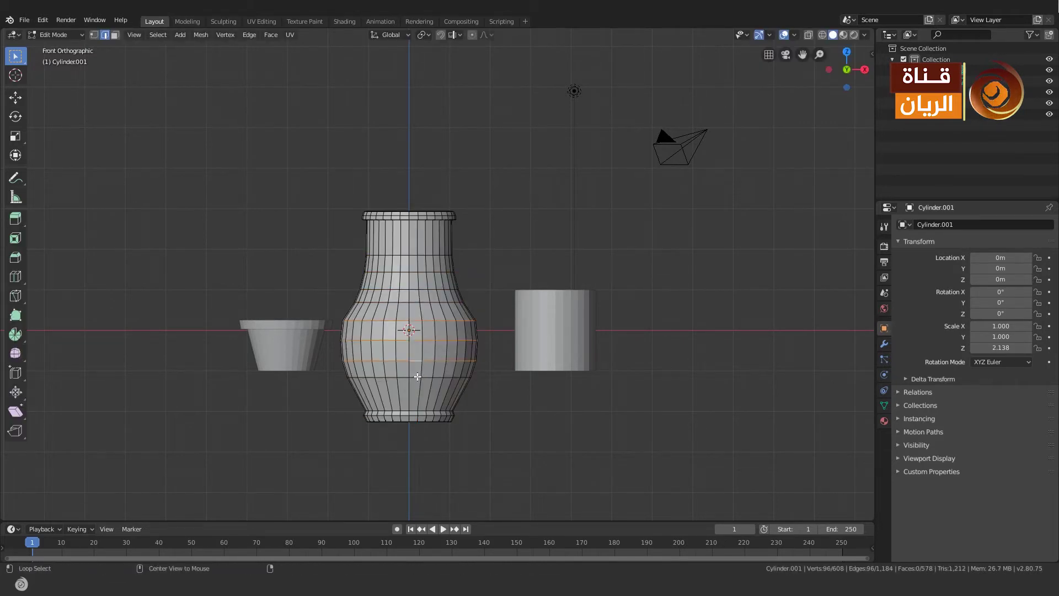
left_click(482, 340)
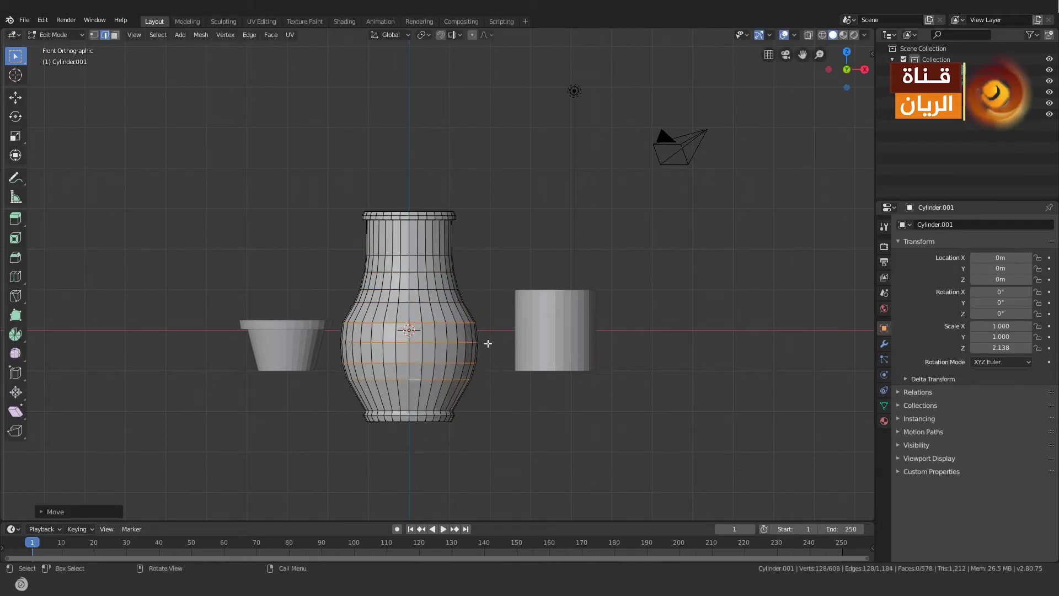
key("Tab")
Put the right cylinder in Edit Mode in front view
left_click(568, 352)
mouse_move(542, 326)
middle_mouse_down()
mouse_move(568, 312)
mouse_move(529, 345)
middle_mouse_up()
key("Tab")
key("KP_1")
Scale the right cylinder's bottom face inward to taper it, and add a loop cut around it
left_click(527, 342)
key("KP_1")
key("s")
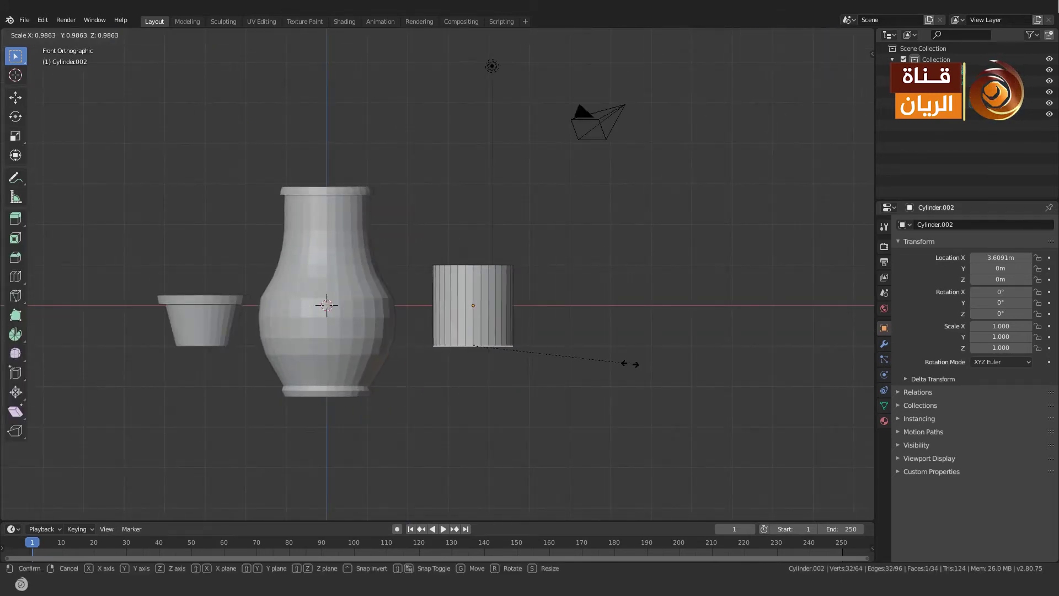
left_click(609, 363)
scroll(604, 364, "up", 3)
key("ctrl+r")
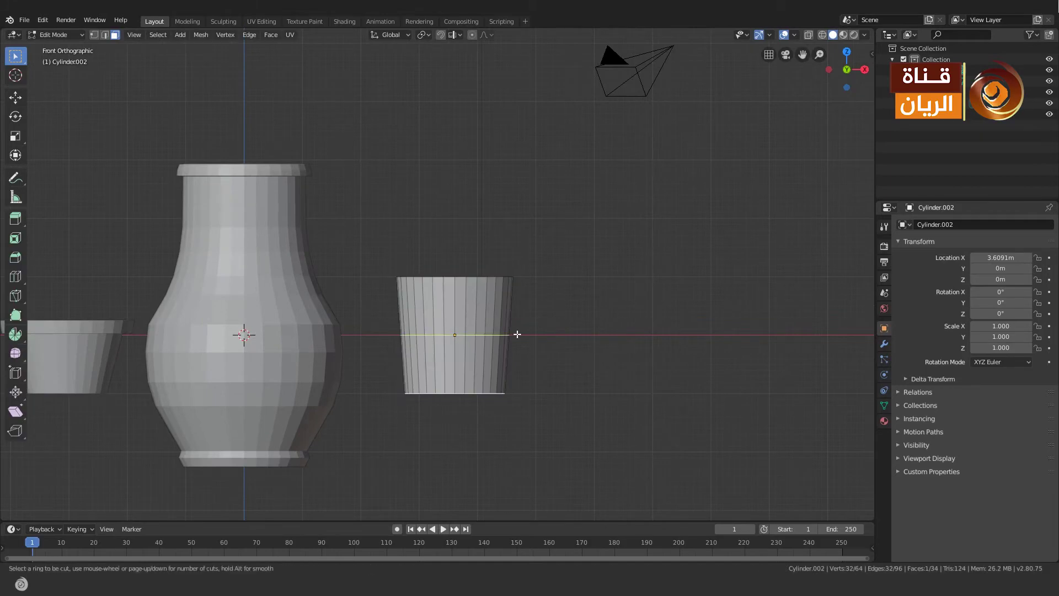
left_click(514, 334)
scroll(453, 278, "down", 2)
Extrude the top band outward along normals to form a thick rim
left_click(453, 278, "alt")
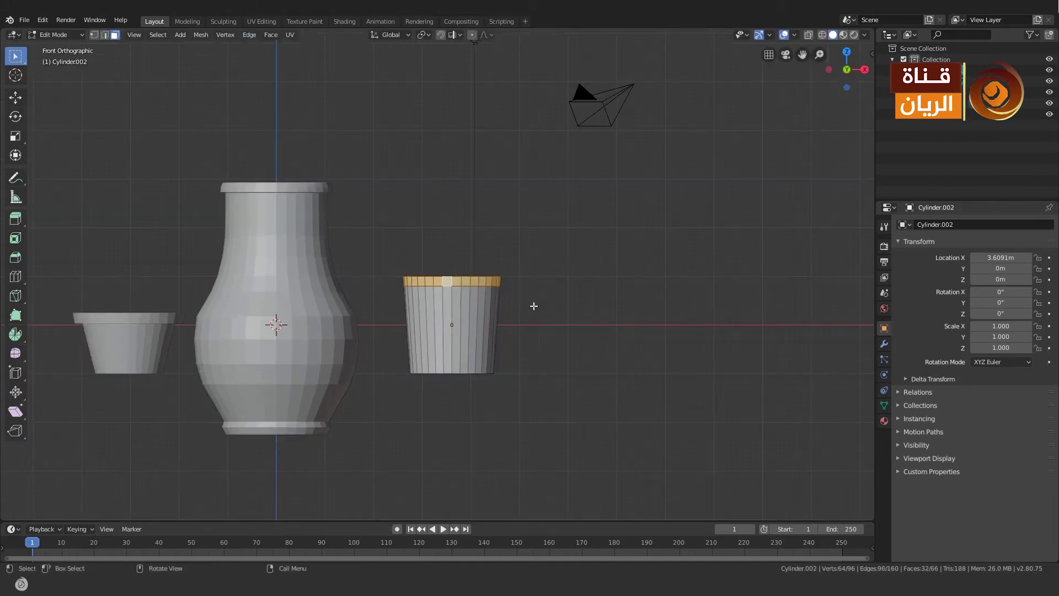
key("alt+e")
left_click(566, 313)
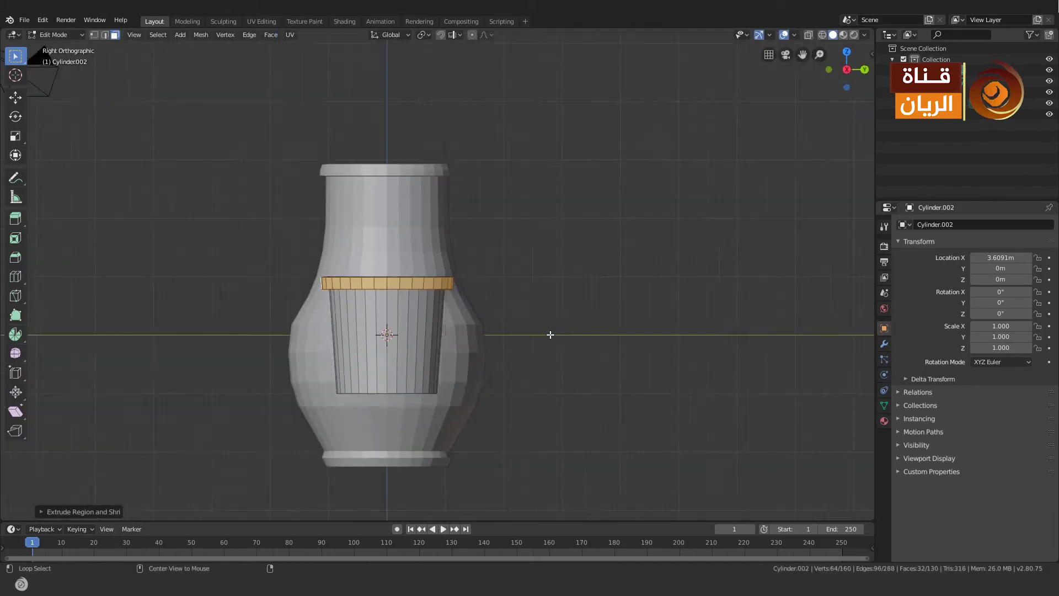
scroll(579, 326, "up", 1)
key("g")
right_click(592, 334)
scroll(573, 315, "down", 2)
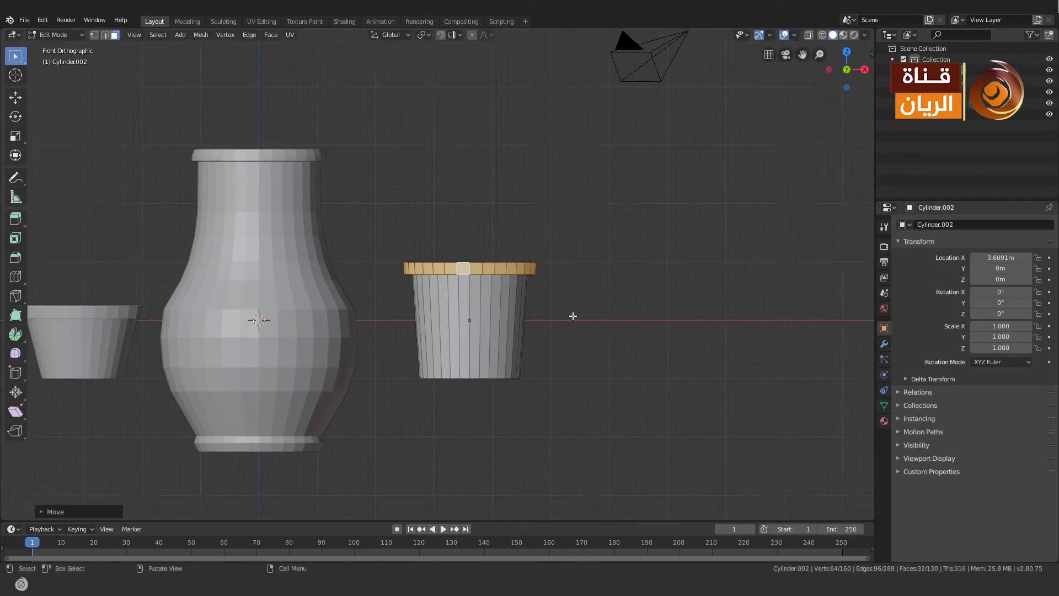
scroll(572, 310, "down", 2)
Inset the pot's top face and extrude it downward to hollow the pot
mouse_move(572, 310)
middle_mouse_down()
mouse_move(577, 360)
mouse_move(601, 312)
middle_mouse_up()
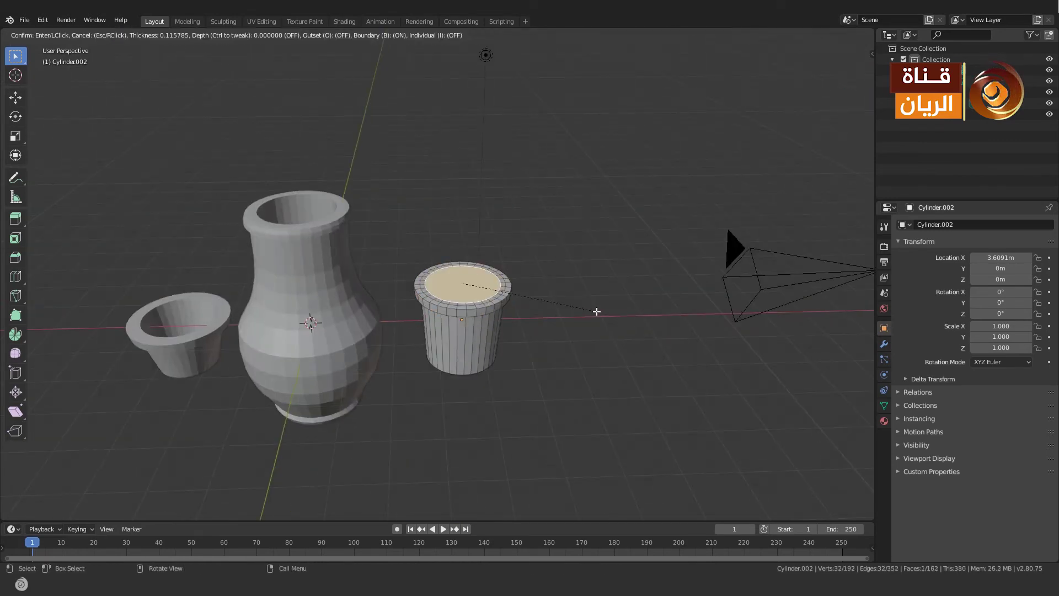
left_click(597, 312)
key("KP_1")
key("e")
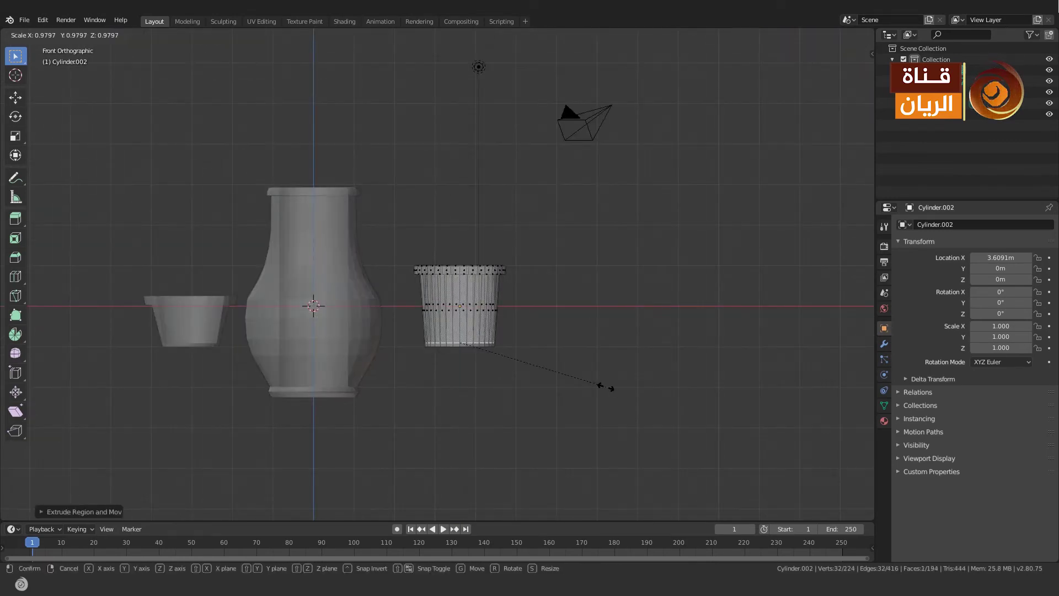
left_click(599, 386)
Scale the pot's inner wall to adjust the hollow interior, then check inside
key("Tab")
key("Tab")
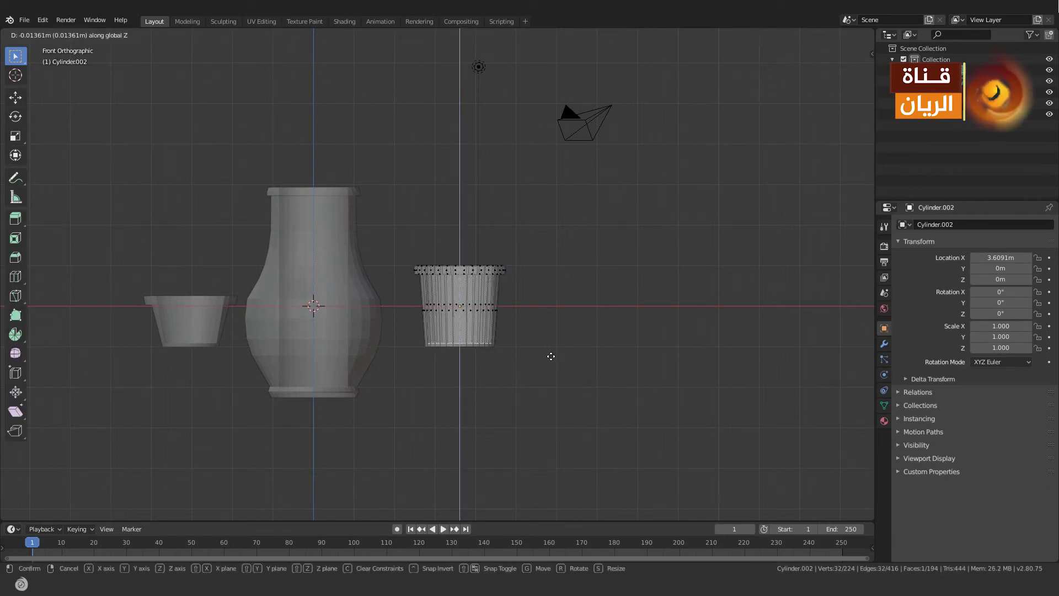
key("Tab")
key("Tab")
key("s")
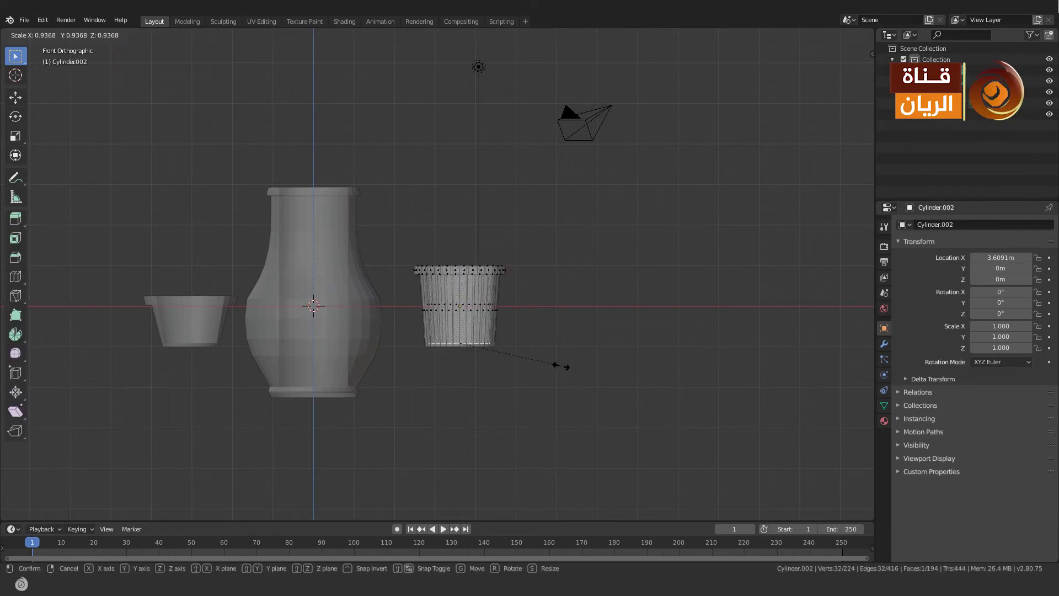
left_click(560, 366)
middle_click_drag(558, 367, 475, 372)
key("KP_1")
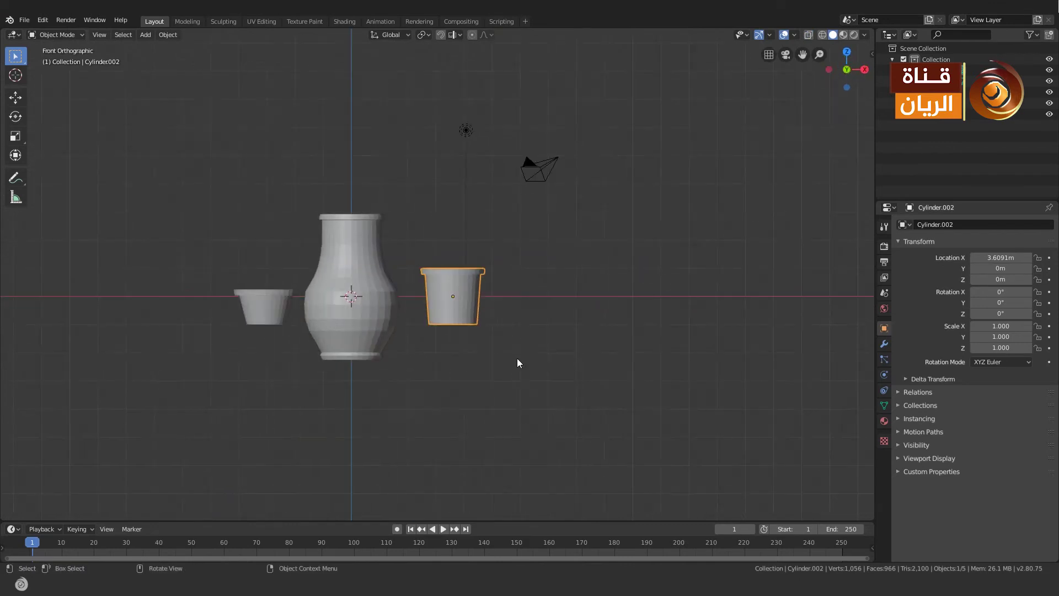
Add a loop cut around the left flower pot
left_click(489, 339)
key("Tab")
left_click(188, 300)
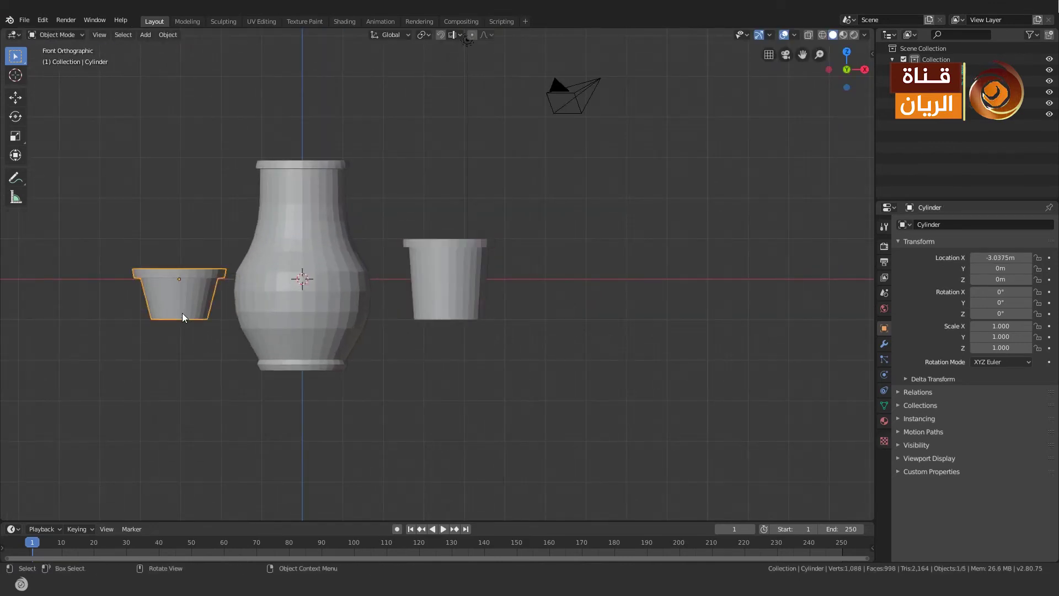
key("Tab")
key("ctrl+r")
left_click(205, 330)
Extrude the right pot's bottom ring along normals and move it down on Z as a base
key("Tab")
left_click(466, 309)
key("Tab")
scroll(473, 314, "up", 3)
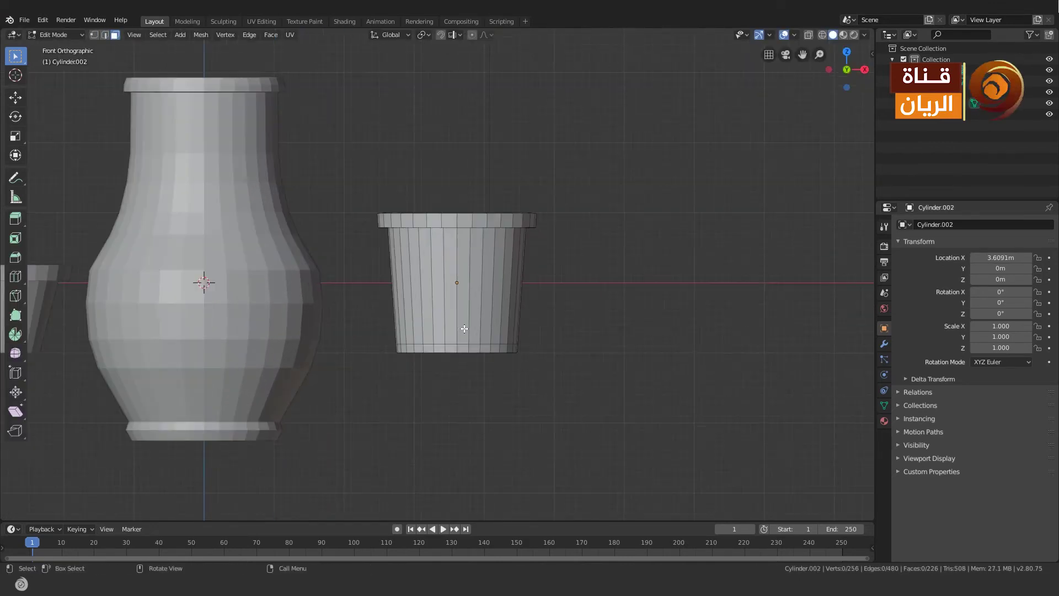
scroll(470, 348, "down", 2)
key("alt+e")
left_click(471, 346)
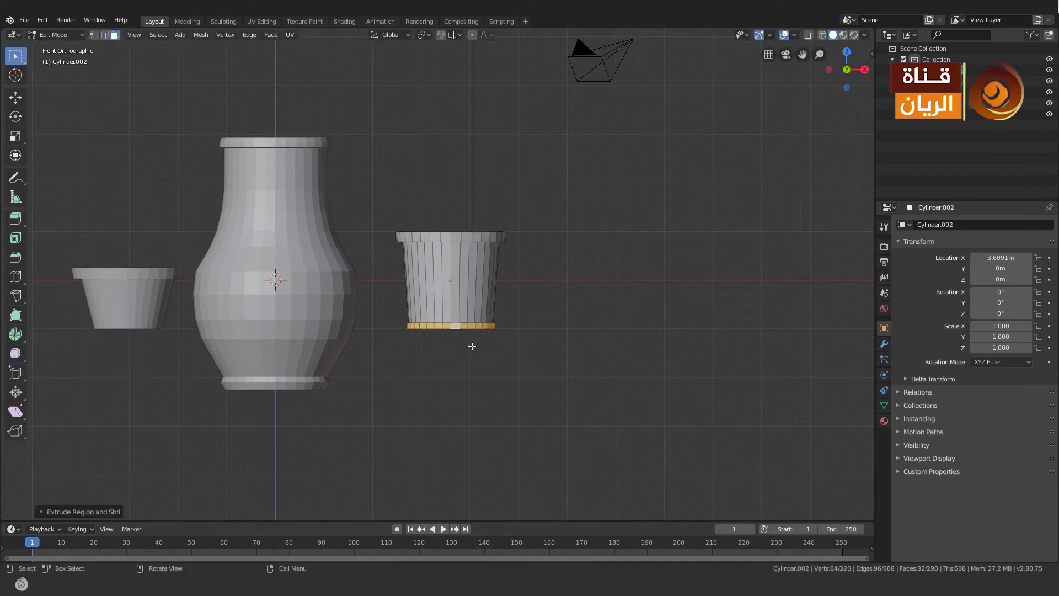
key("g")
key("z")
left_click(517, 347)
scroll(497, 331, "down", 1)
Extrude the flower pot's bottom ring and scale it inward to form a foot
key("Tab")
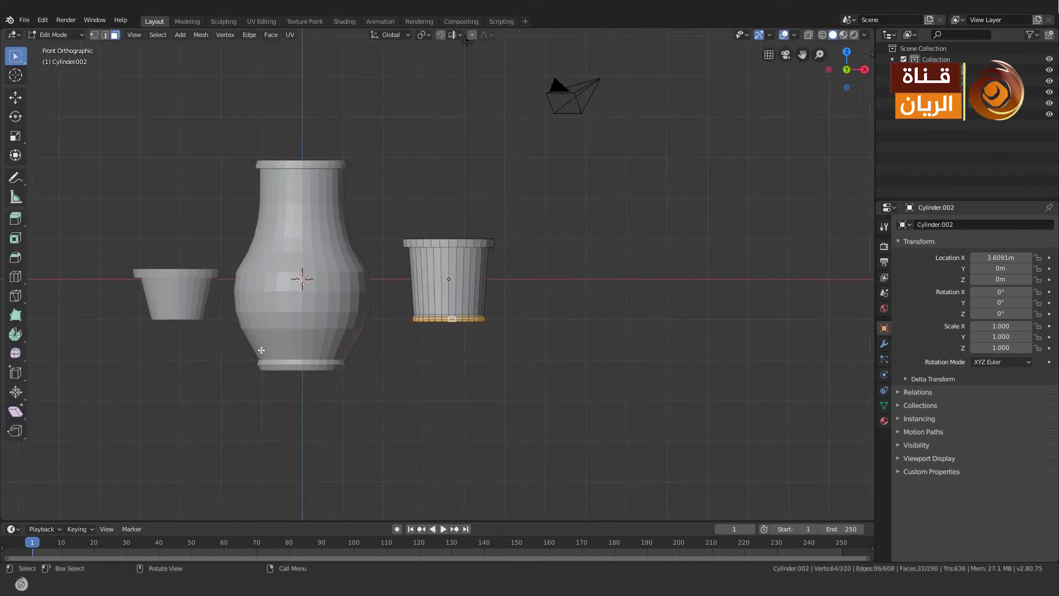
left_click(188, 300)
key("Tab")
scroll(421, 342, "up", 3)
key("e")
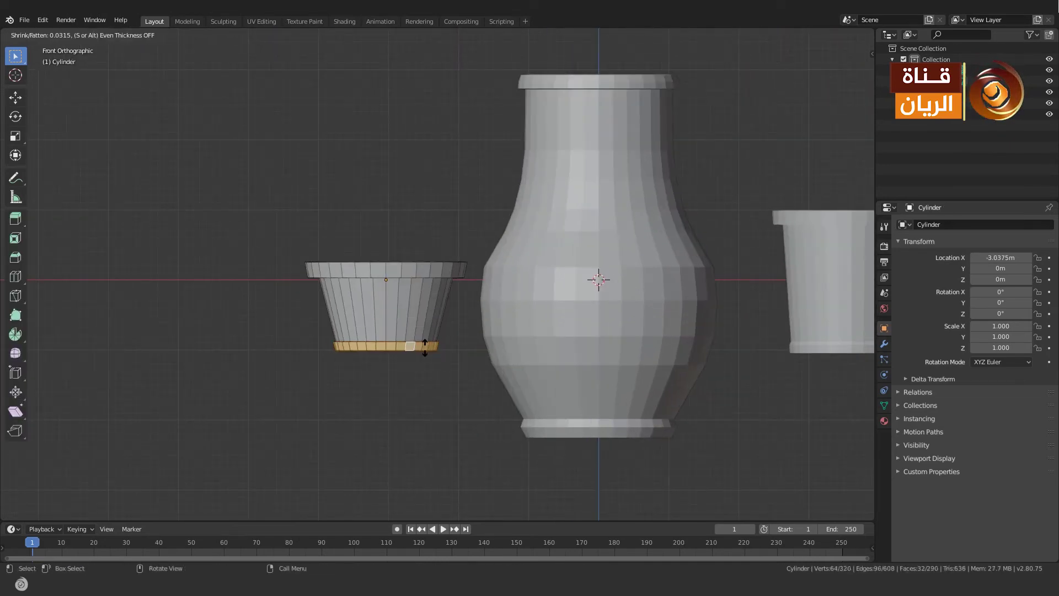
left_click(425, 346)
key("s")
left_click(460, 354)
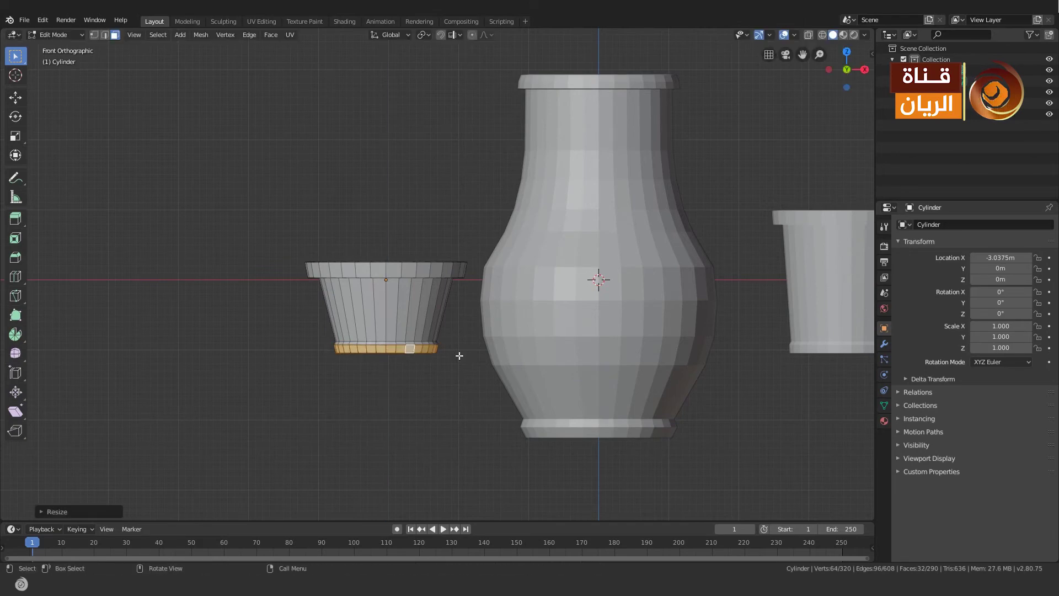
key("Tab")
key("Home")
left_click(541, 306)
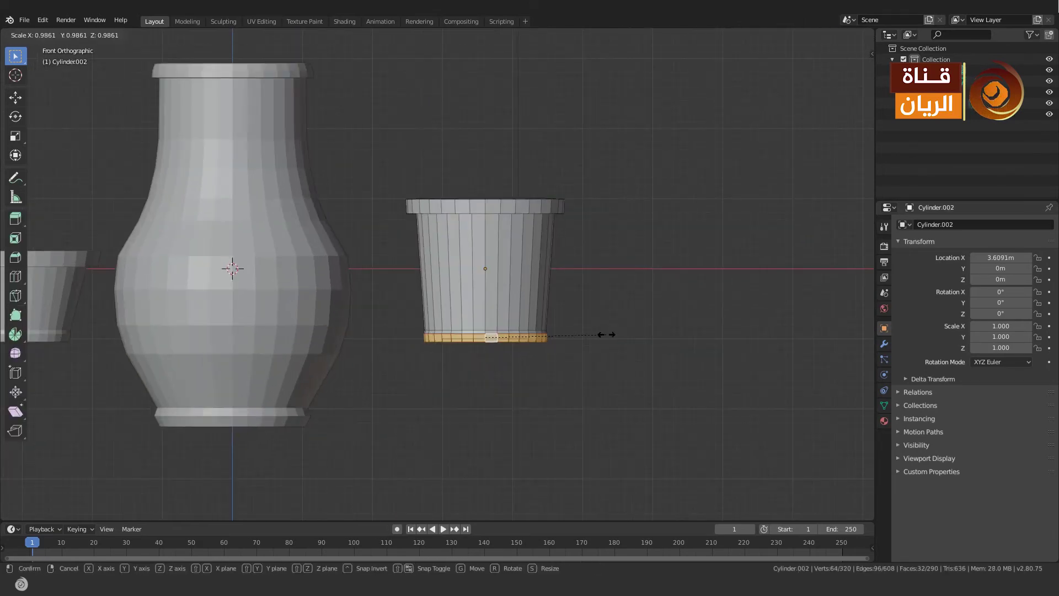
Finalize the right pot's base ring size and select its bottom face
left_click(578, 331)
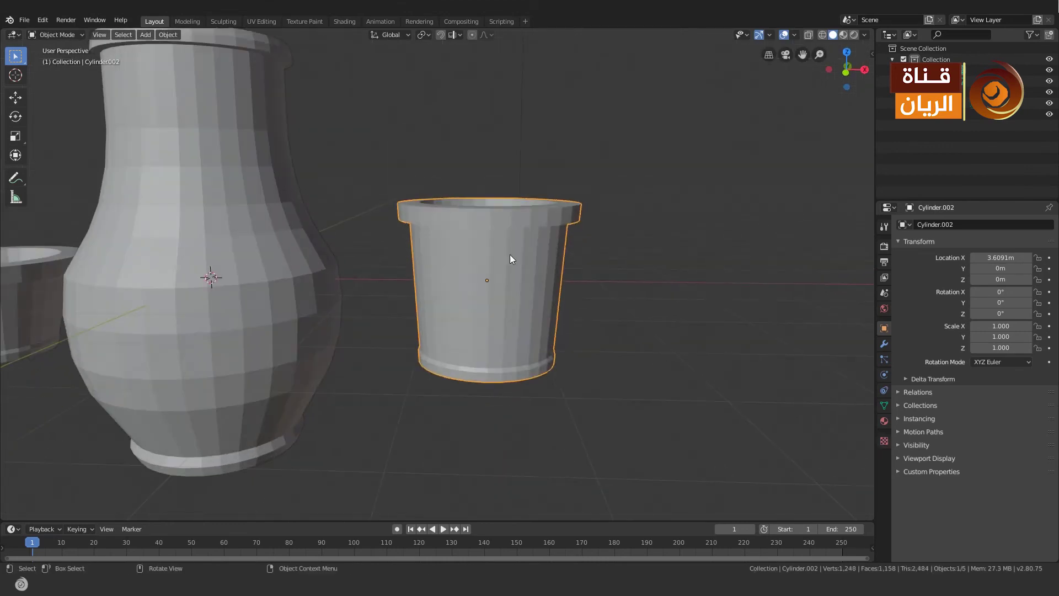
mouse_move(510, 254)
middle_mouse_down()
mouse_move(530, 281)
mouse_move(512, 348)
mouse_move(579, 298)
middle_mouse_up()
left_click(497, 276)
key("KP_1")
key("KP_1")
Shorten the right pot slightly on Z (about 0.96) using X-ray view
key("alt+z")
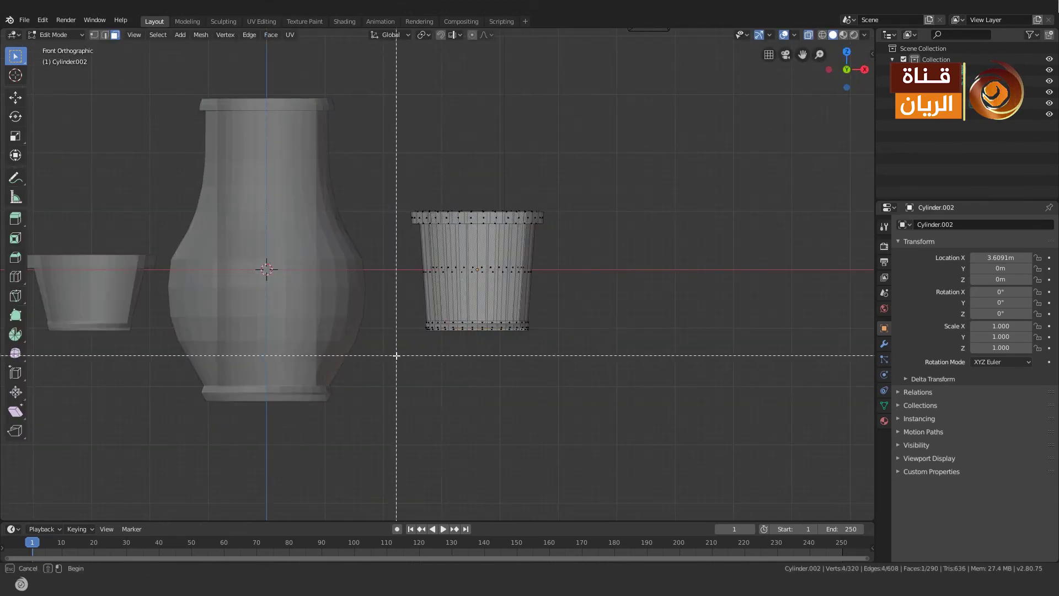
key("Tab")
key("s")
key("z")
left_click(533, 272)
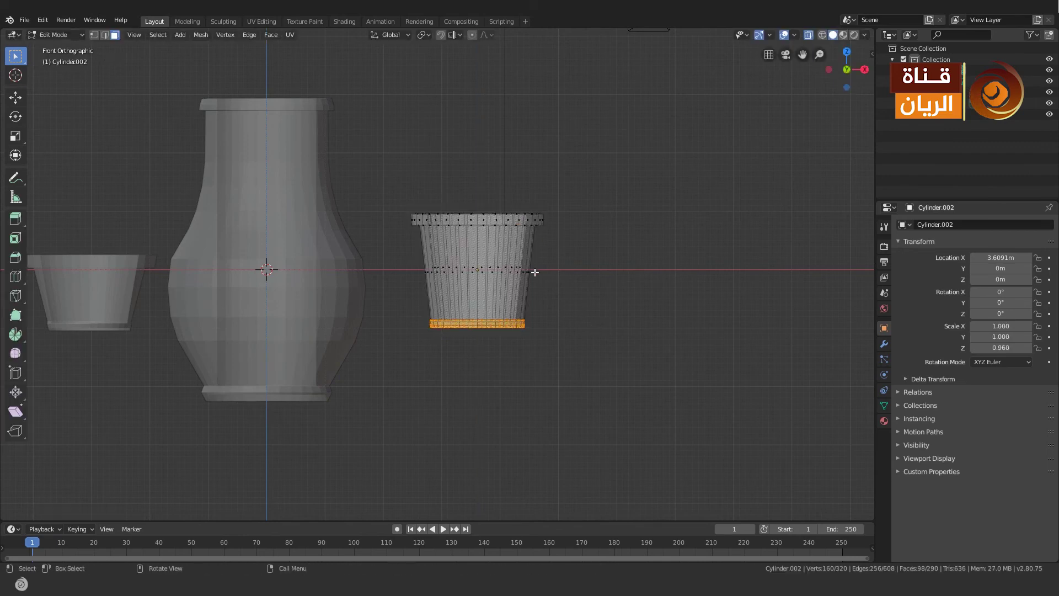
middle_click_drag(534, 271, 540, 298)
key("alt+z")
left_click(540, 298)
Add a loop cut near the right pot's rim and resize it
mouse_move(461, 300)
middle_mouse_down()
mouse_move(474, 304)
mouse_move(525, 274)
middle_mouse_up()
left_click(474, 308)
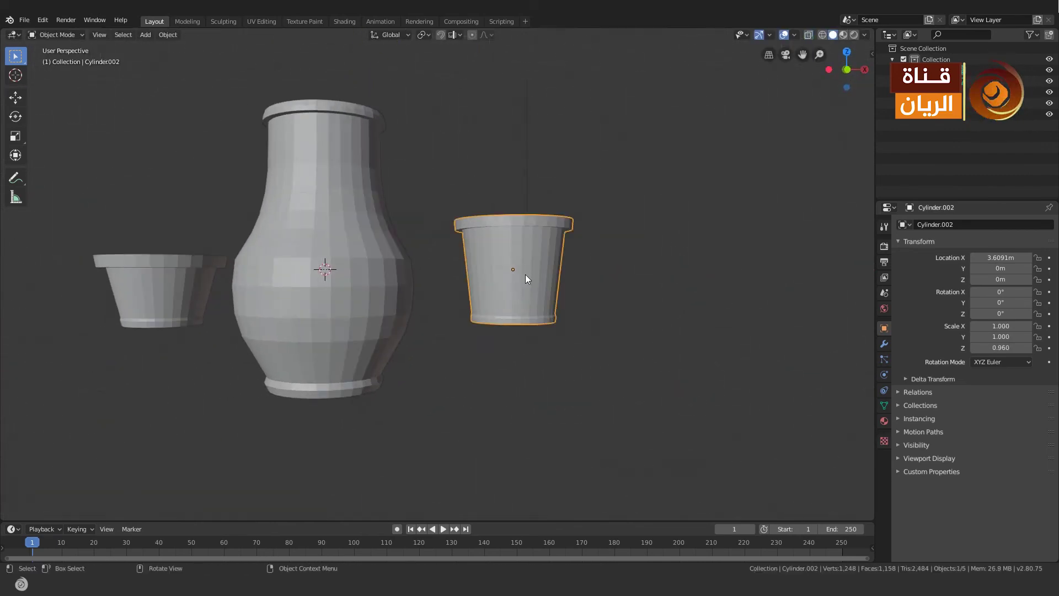
key("Tab")
key("ctrl+r")
left_click(546, 251)
key("s")
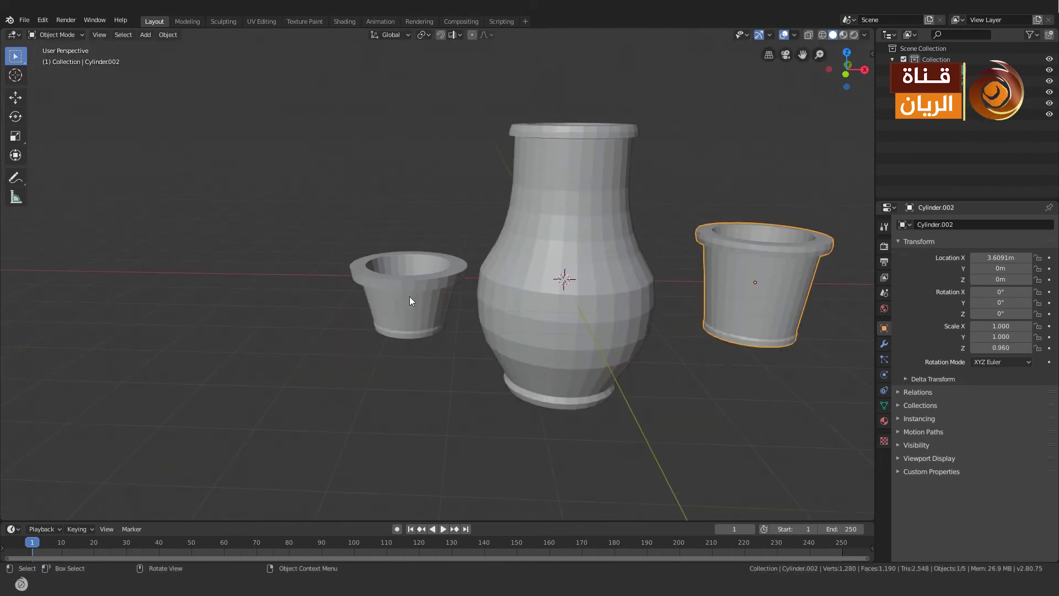
key("Tab")
scroll(478, 280, "down", 5)
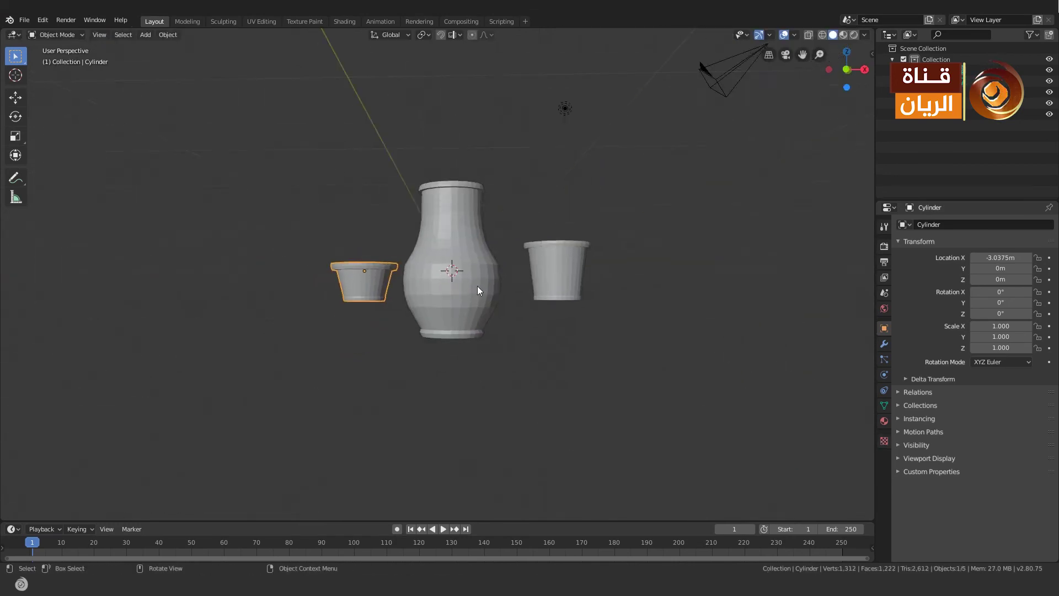
mouse_move(478, 286)
middle_mouse_down()
mouse_move(519, 350)
mouse_move(449, 314)
middle_mouse_up()
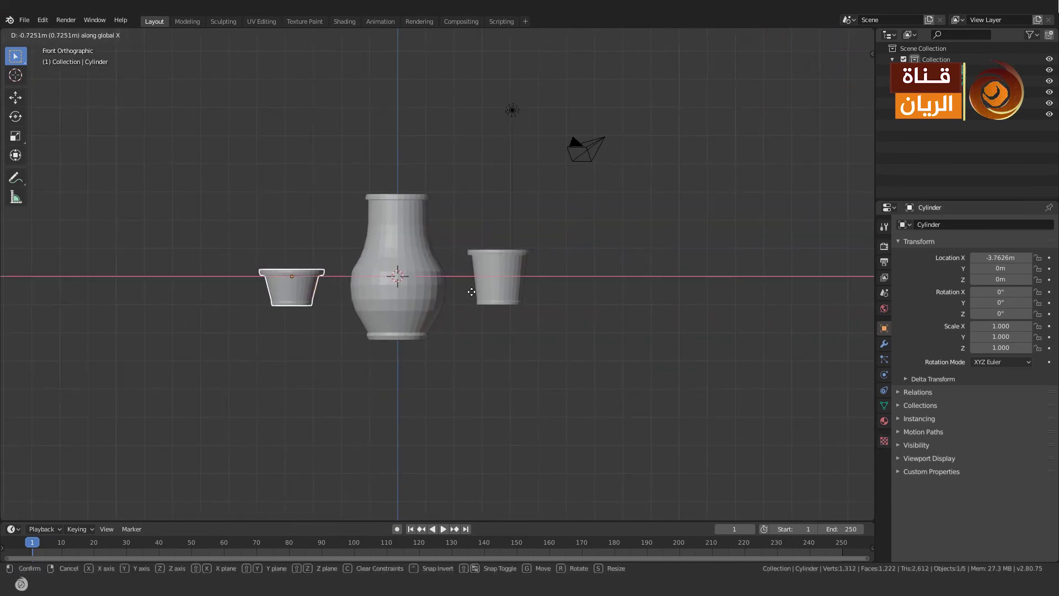